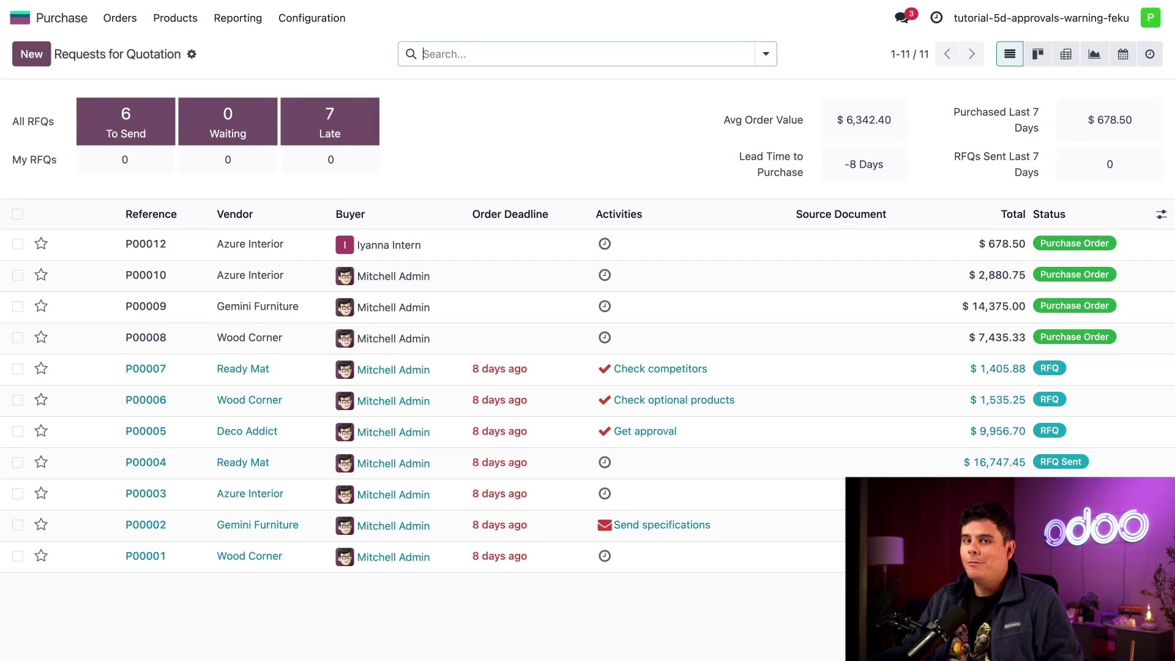
Lower the Purchase Order Approval minimum amount from 1,000.00 to 500 and save the settings.
click(314, 18)
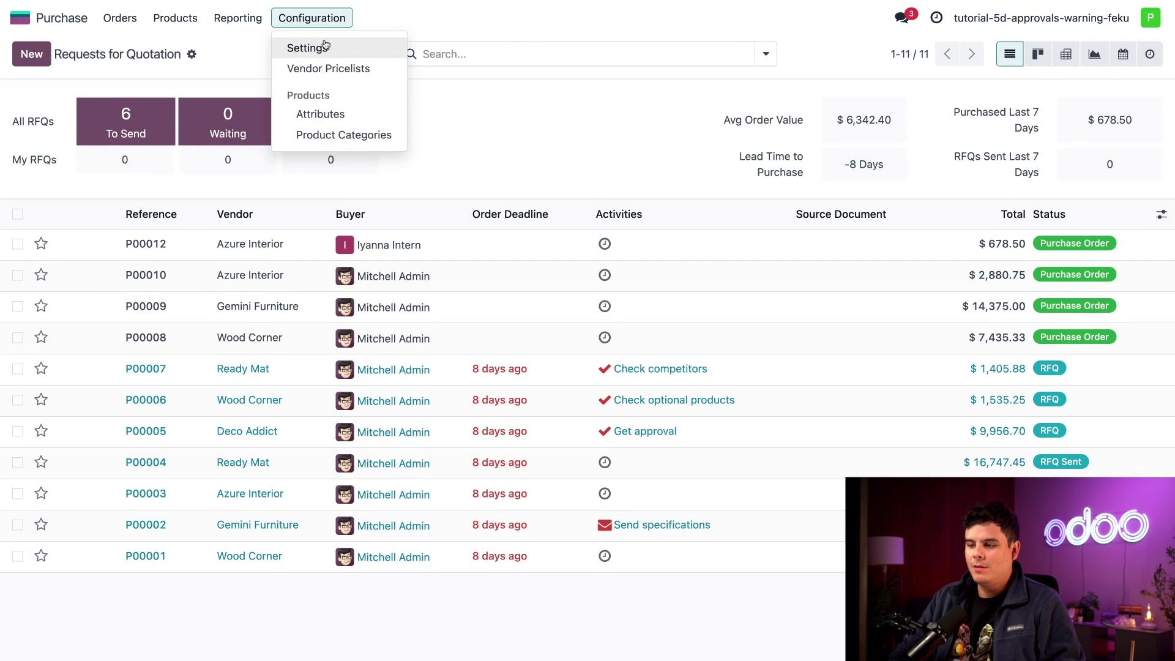
click(325, 44)
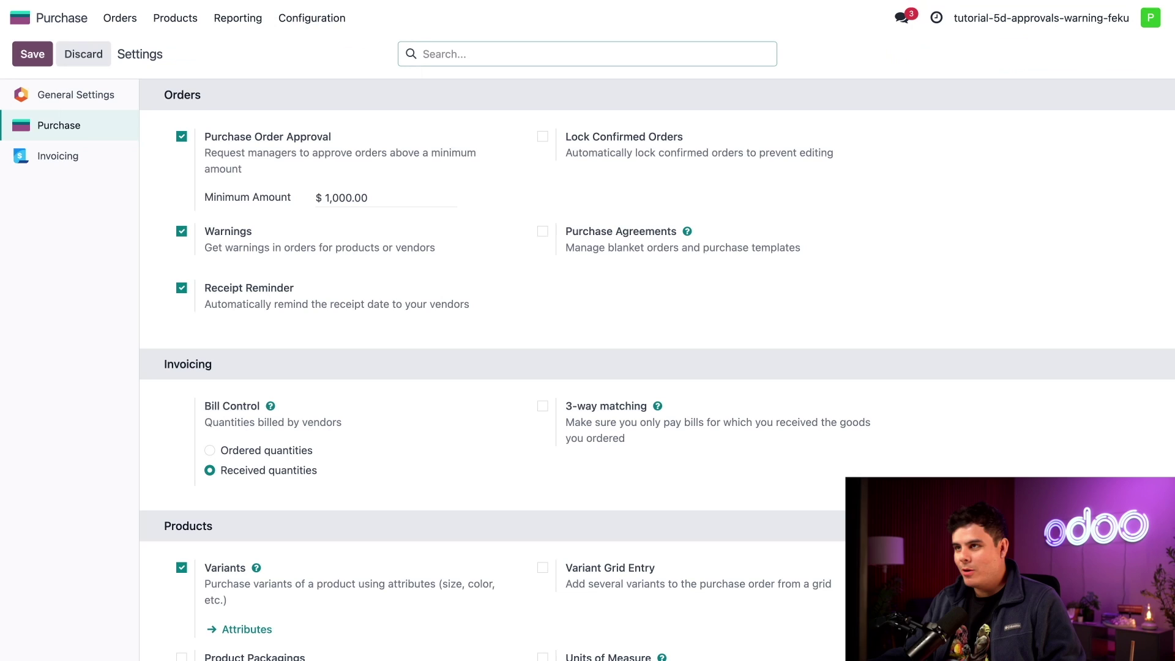
click(240, 97)
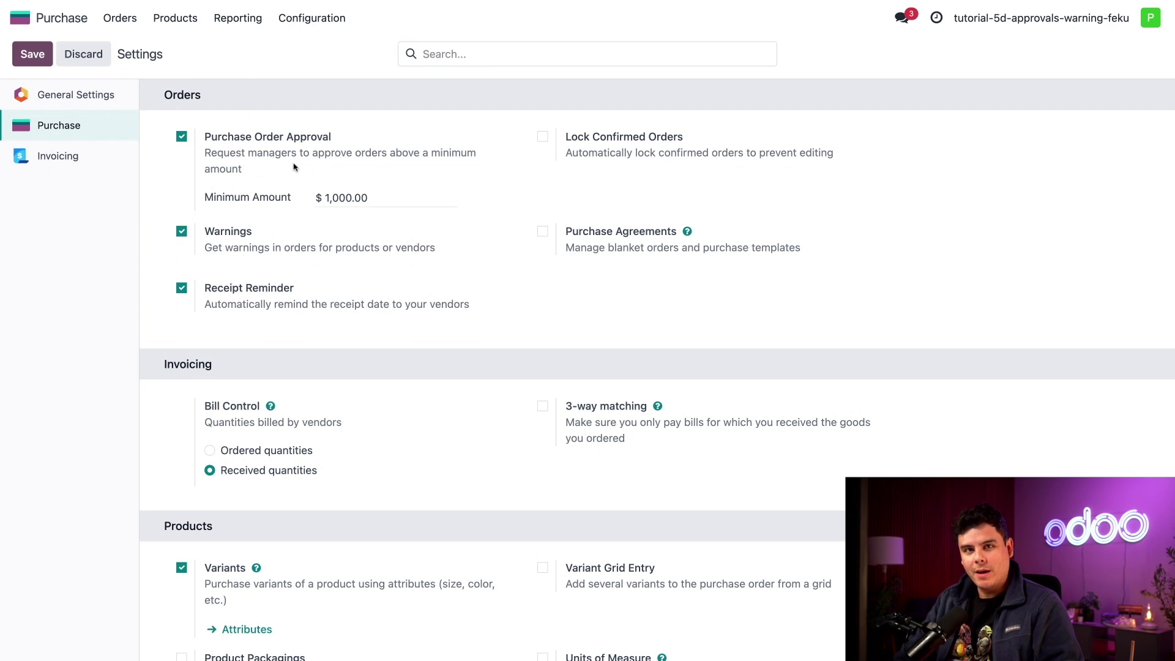
click(337, 198)
key(BackSpace)
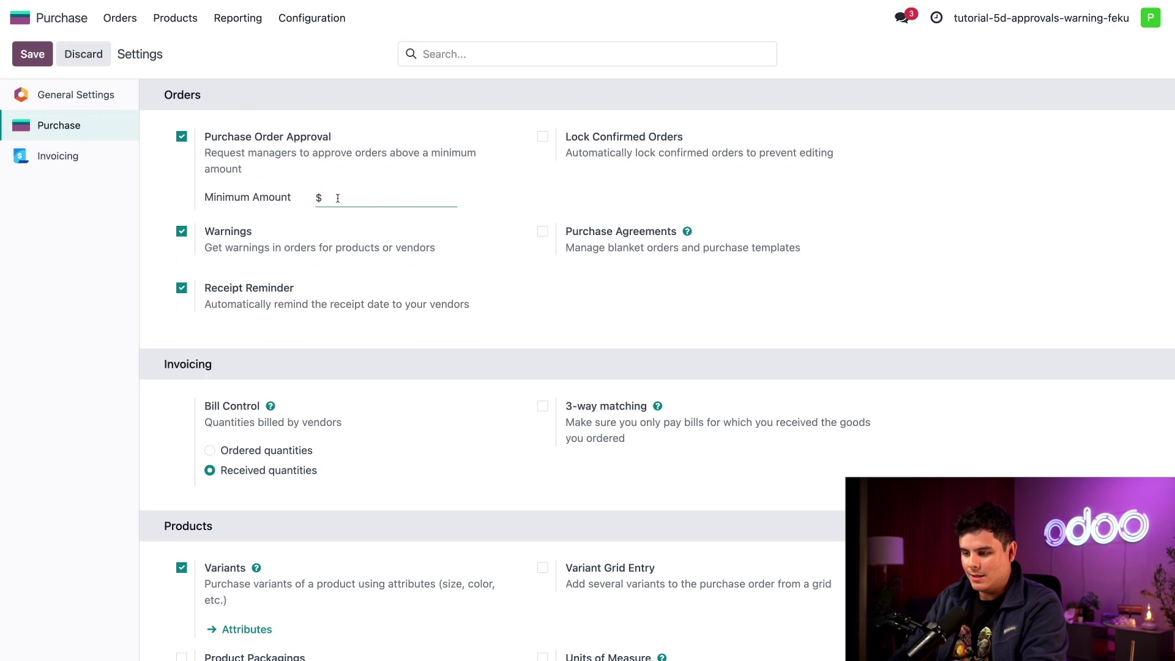
text(500)
click(495, 203)
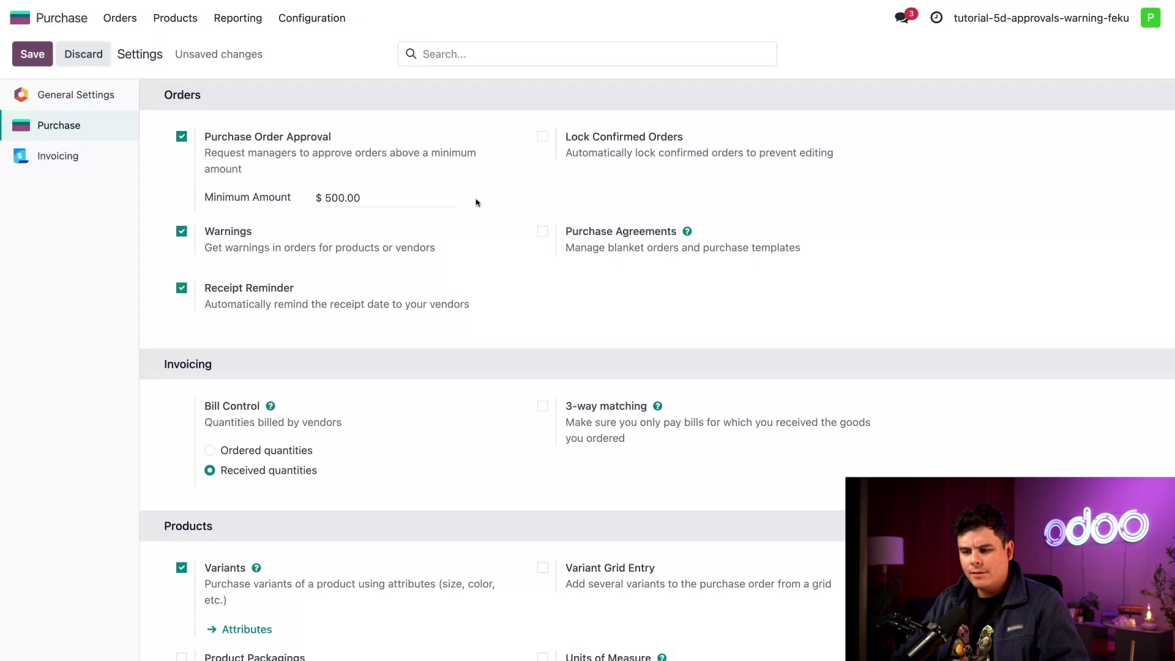
click(25, 56)
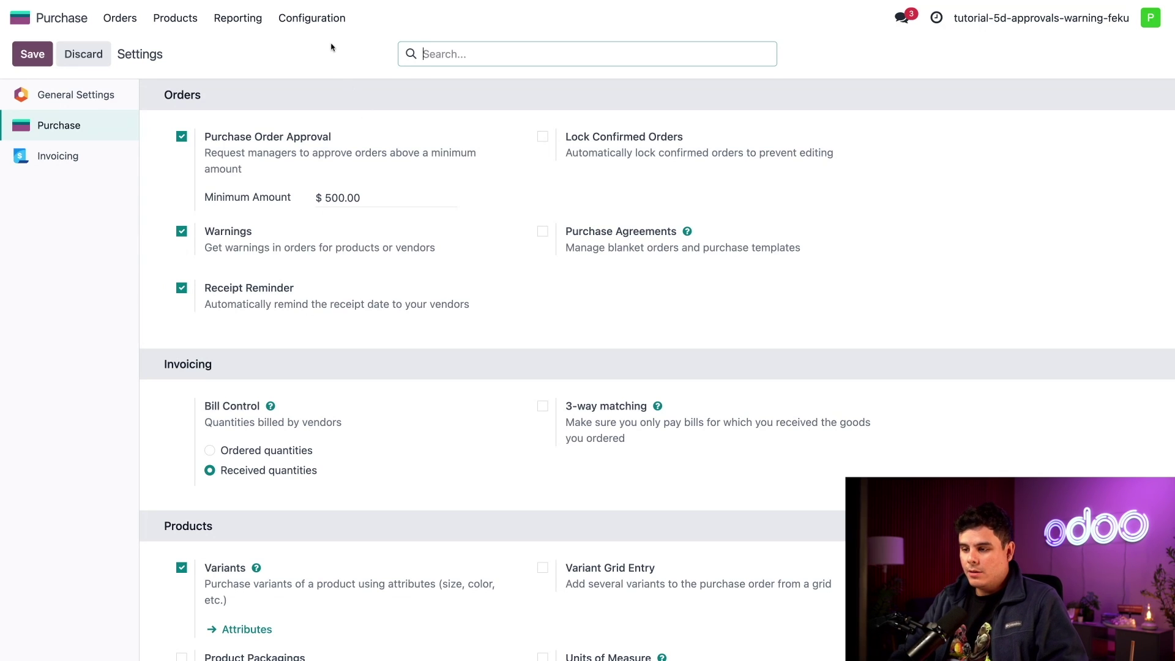
Change the intern user's Purchase access right from Administrator to User and save the record.
click(20, 18)
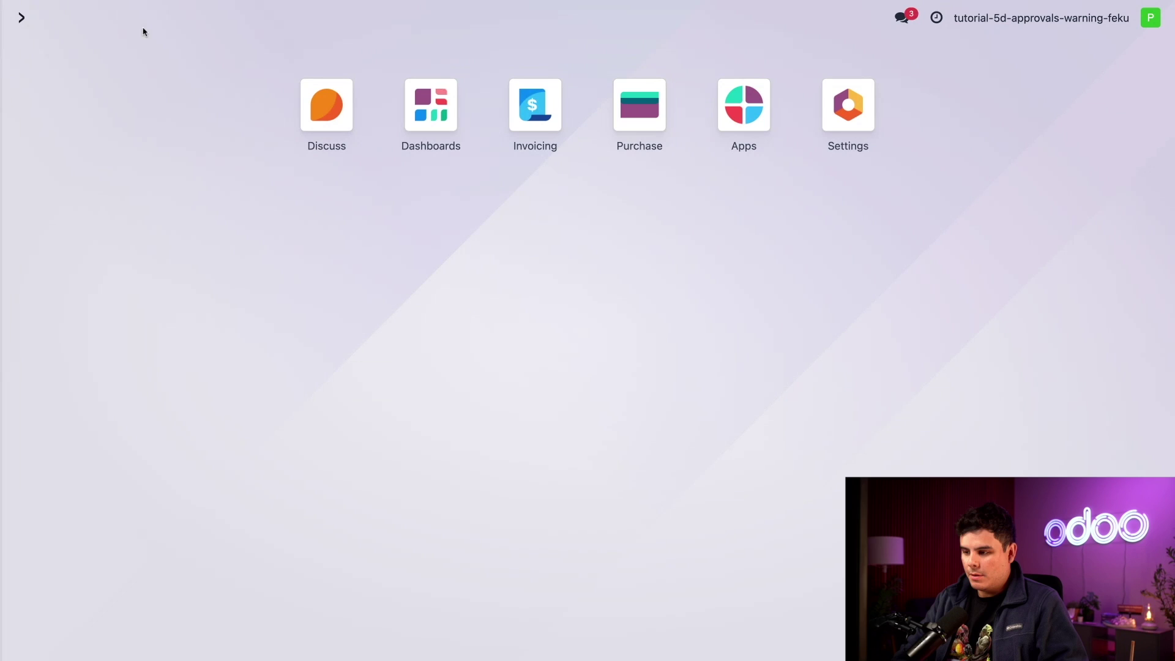
click(850, 104)
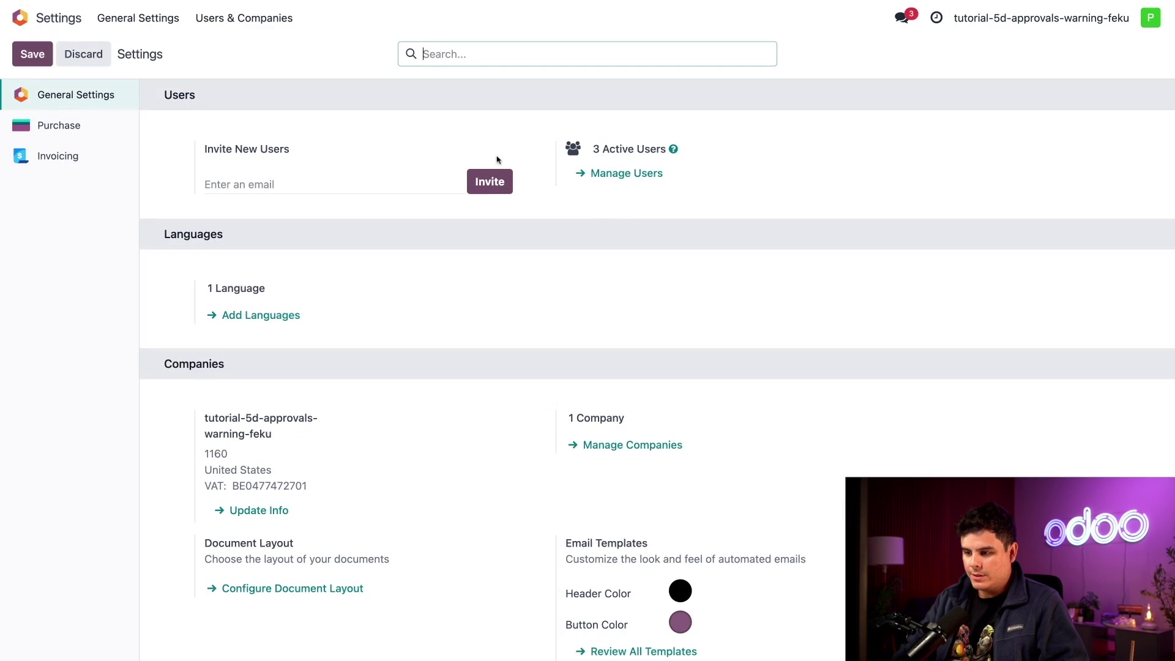
click(619, 173)
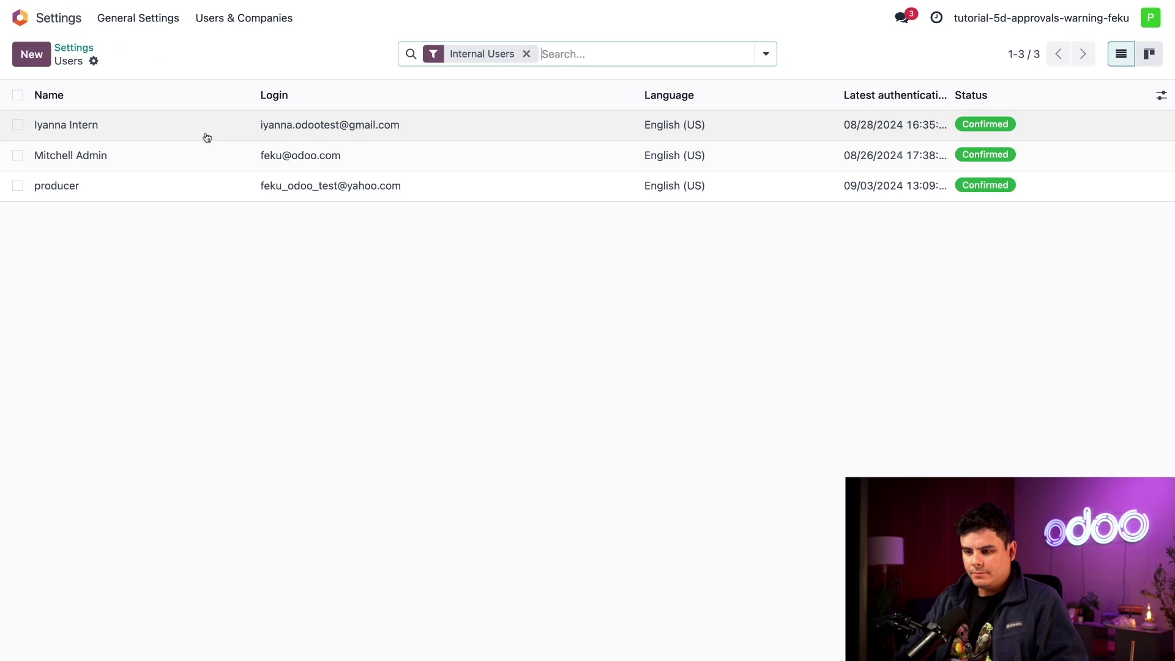
click(207, 137)
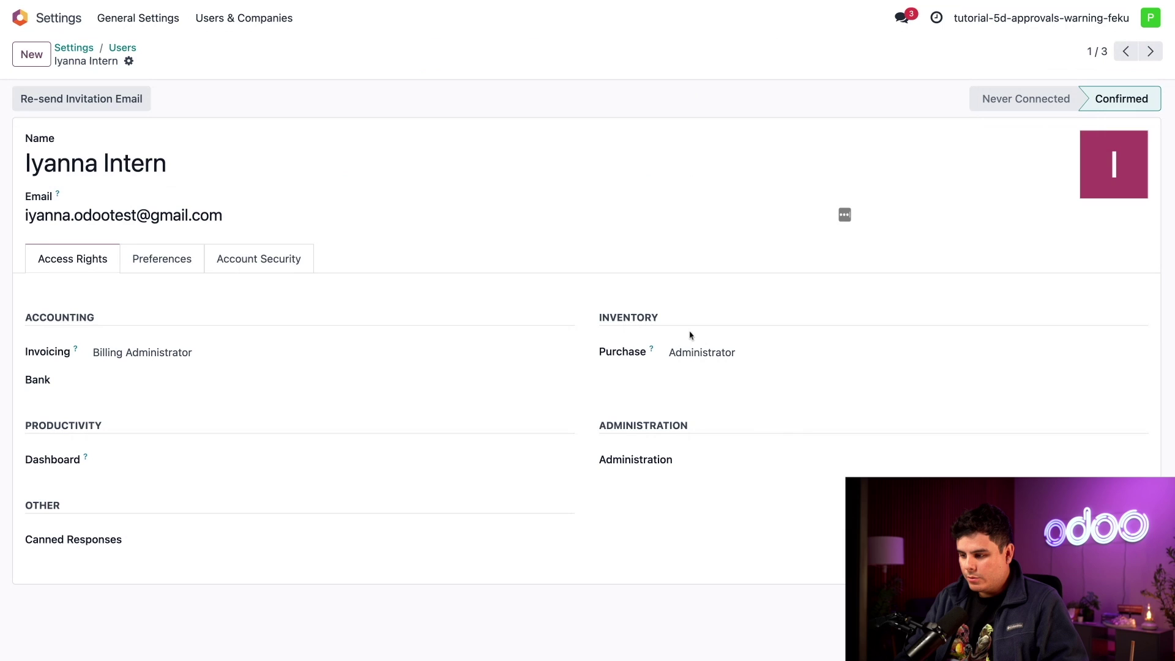
click(719, 356)
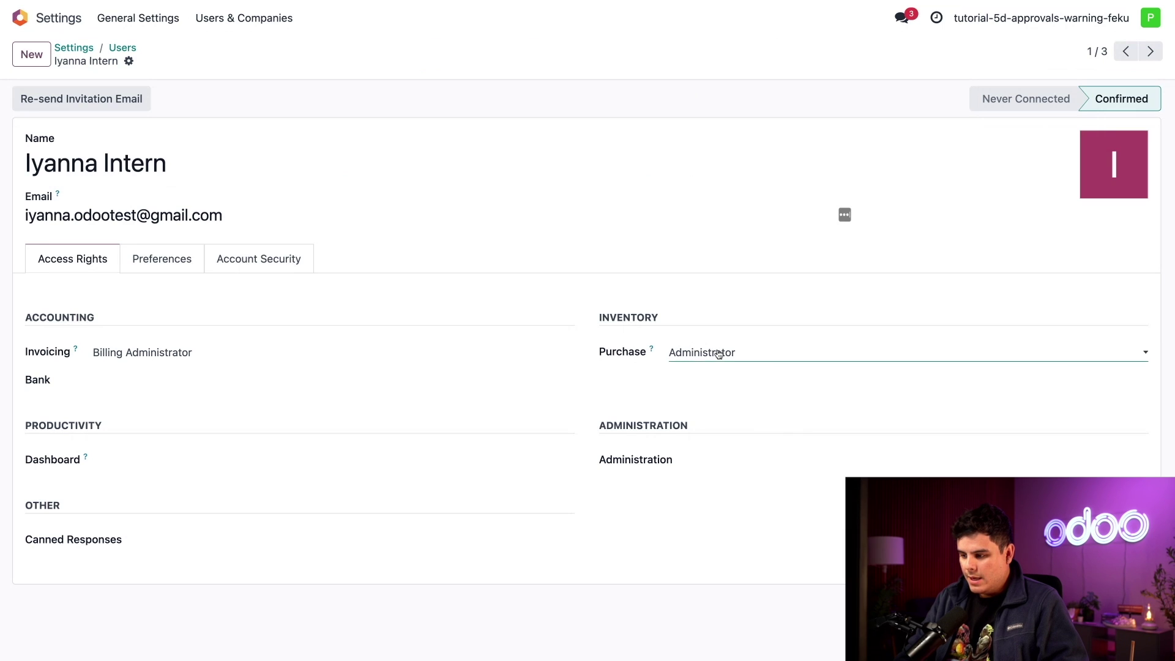
click(719, 354)
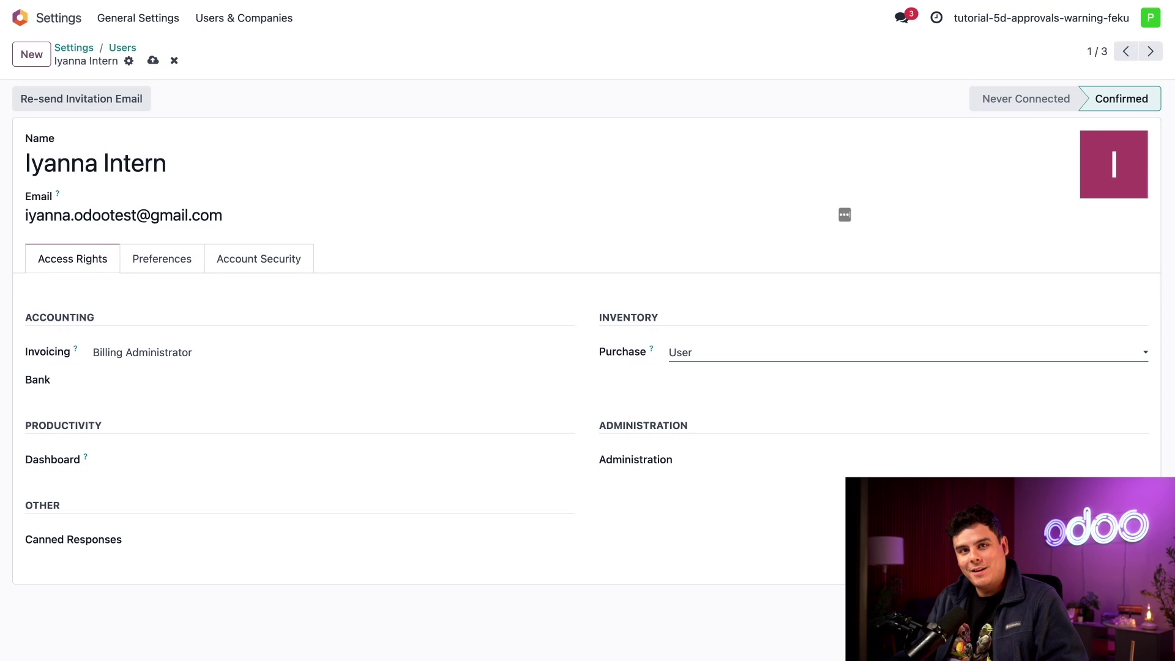
click(153, 60)
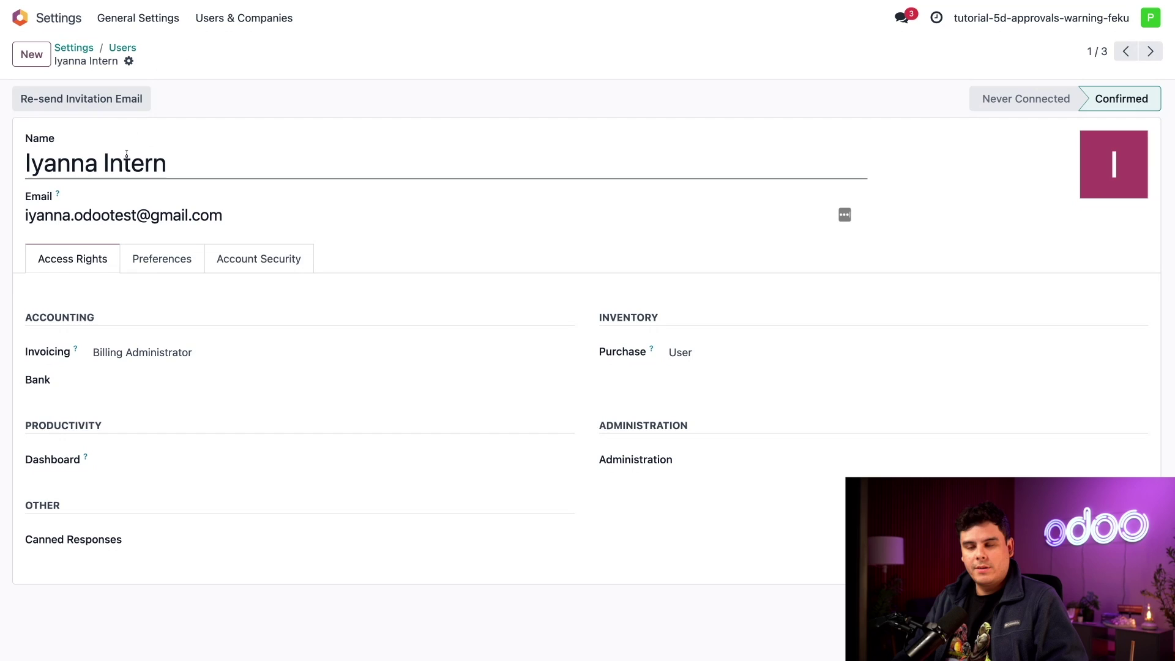
click(21, 18)
Open the Purchase settings to review the $500.00 approval threshold and the Warnings option.
click(641, 105)
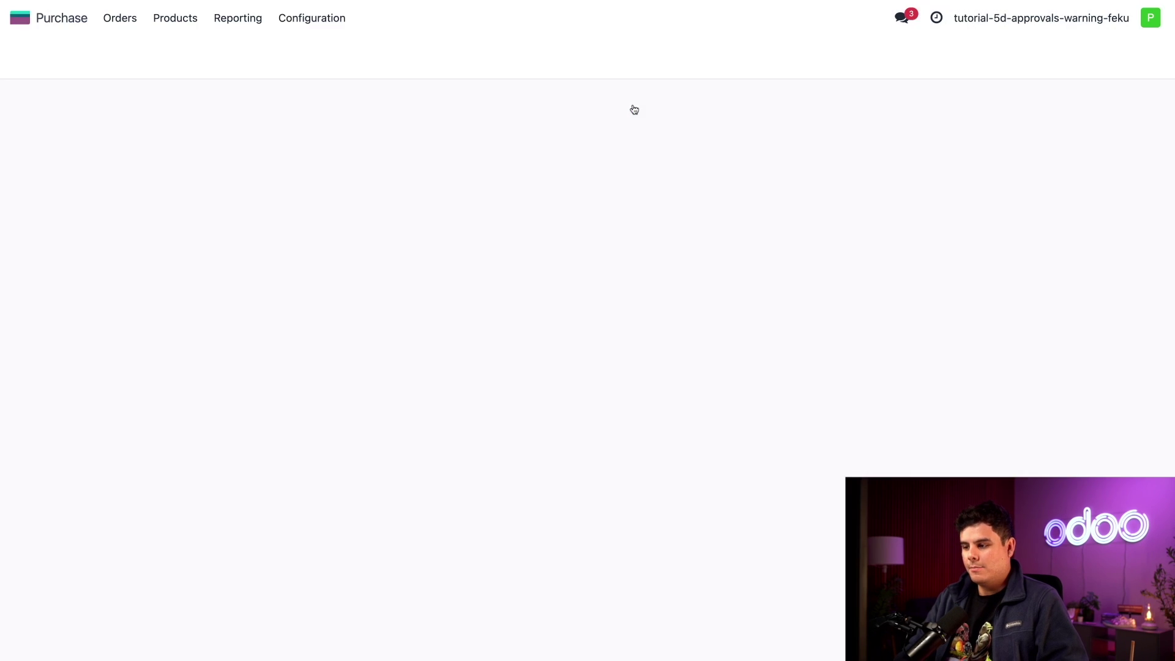
click(309, 19)
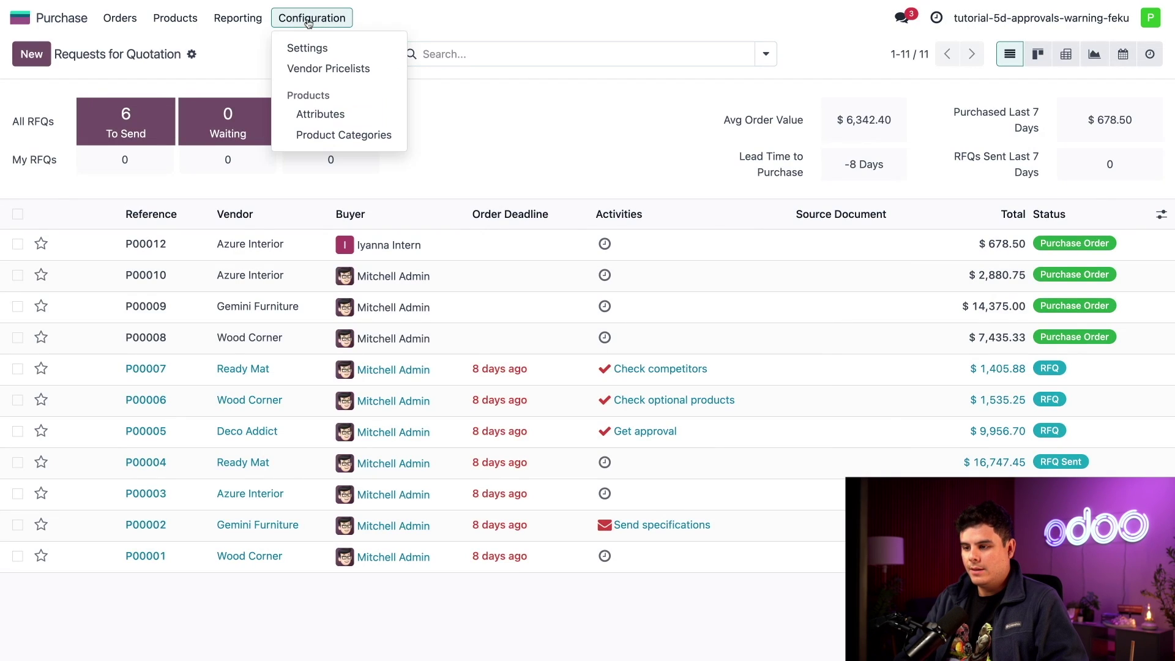
click(317, 49)
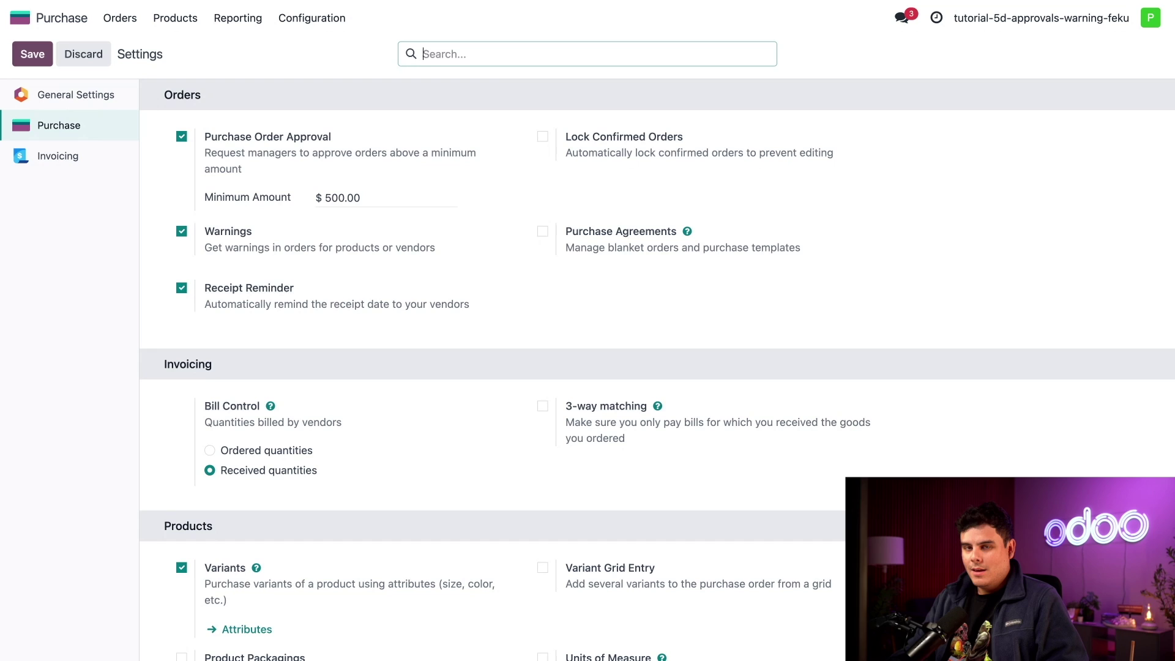
Append 'Please Usse another vendor.' to Azure Interior's purchase warning, keeping its type as Warning.
click(113, 19)
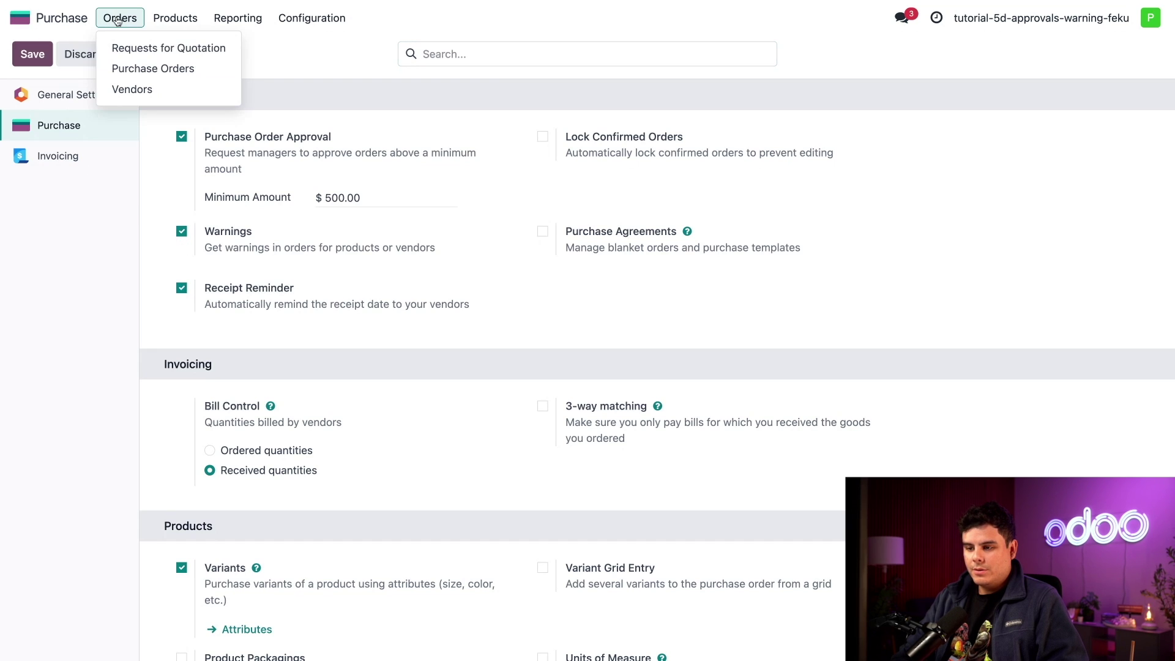
click(118, 98)
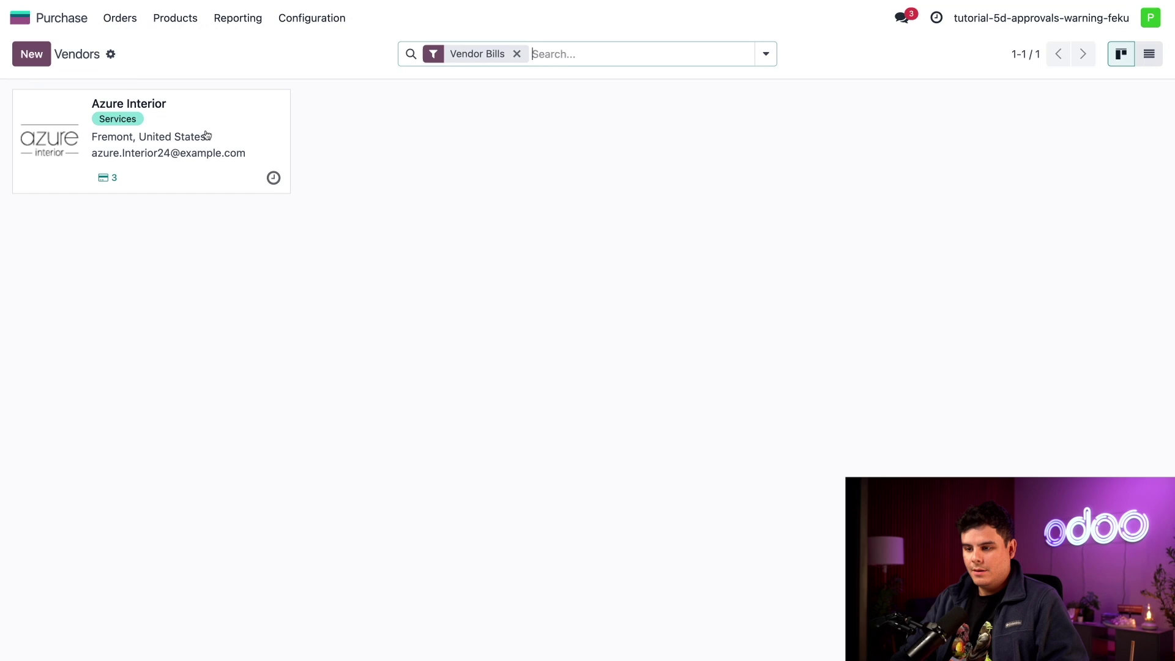
click(207, 136)
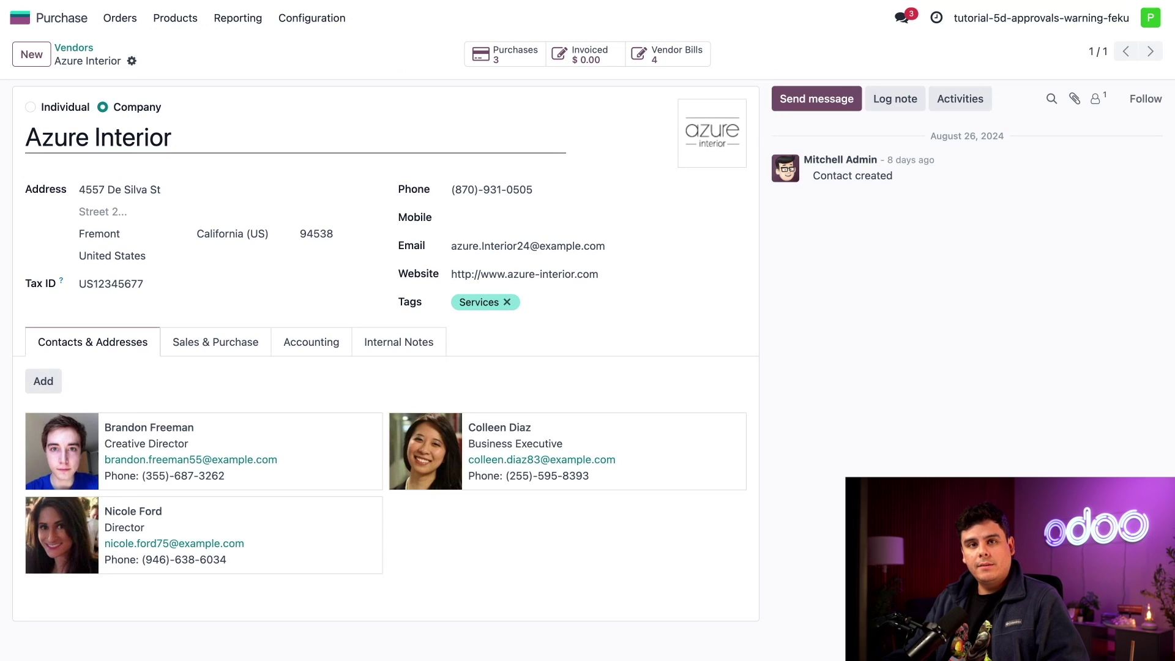
click(386, 343)
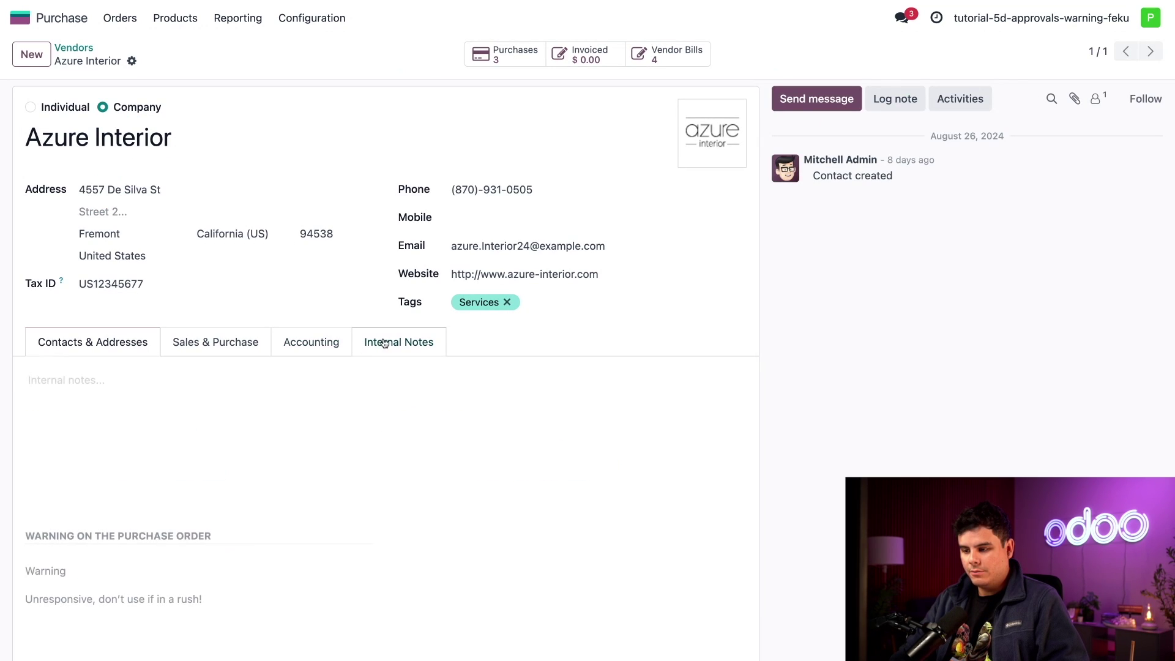
scroll(233, 396, down, 1)
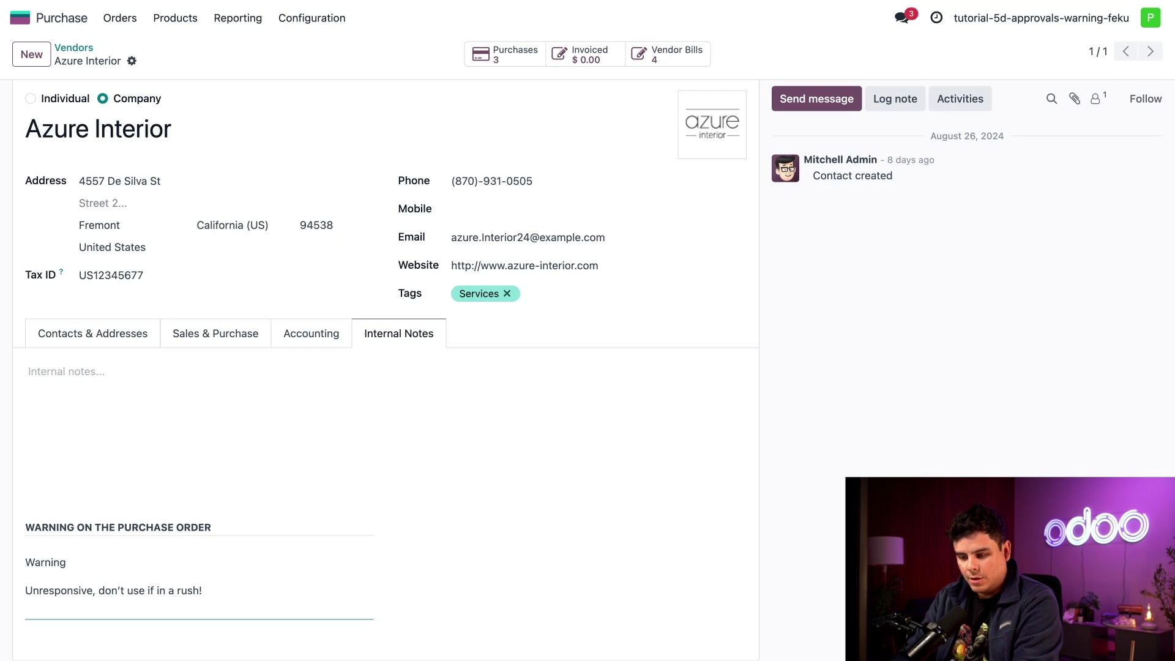
text(Please U)
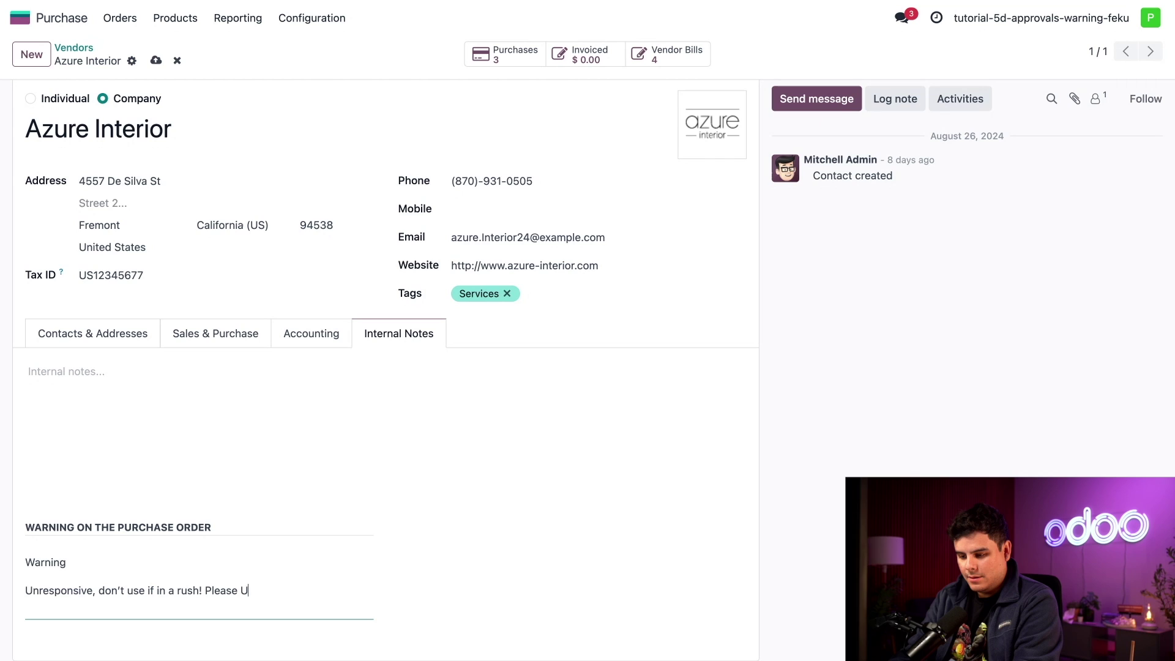
text(s)
text(se)
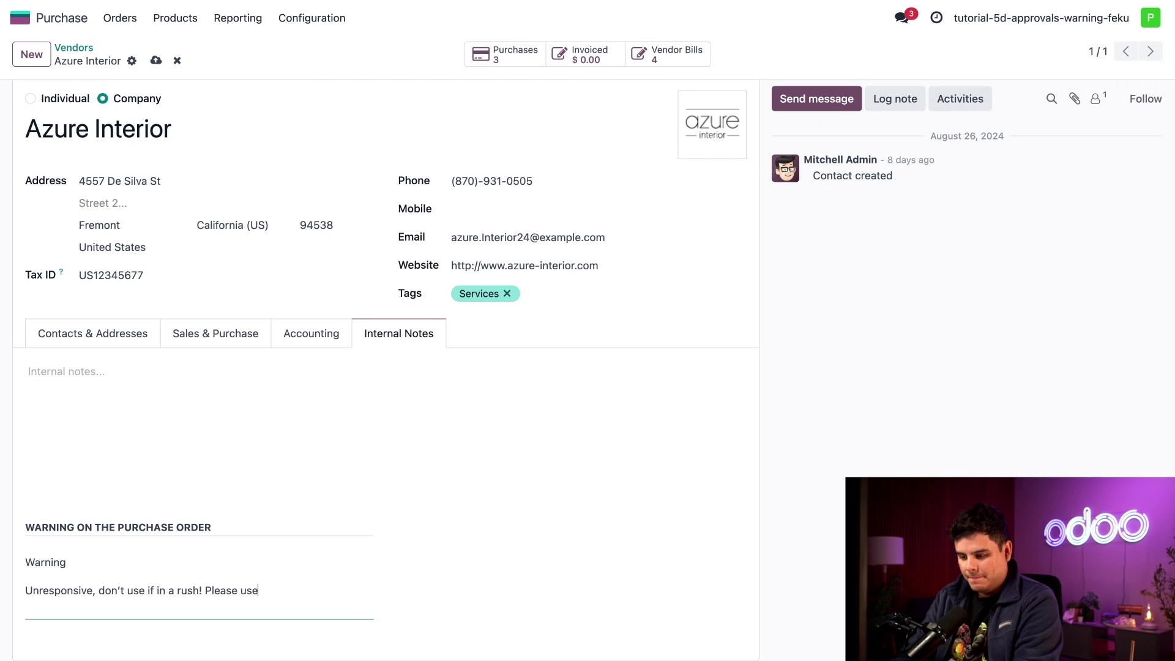
text( another vendor.)
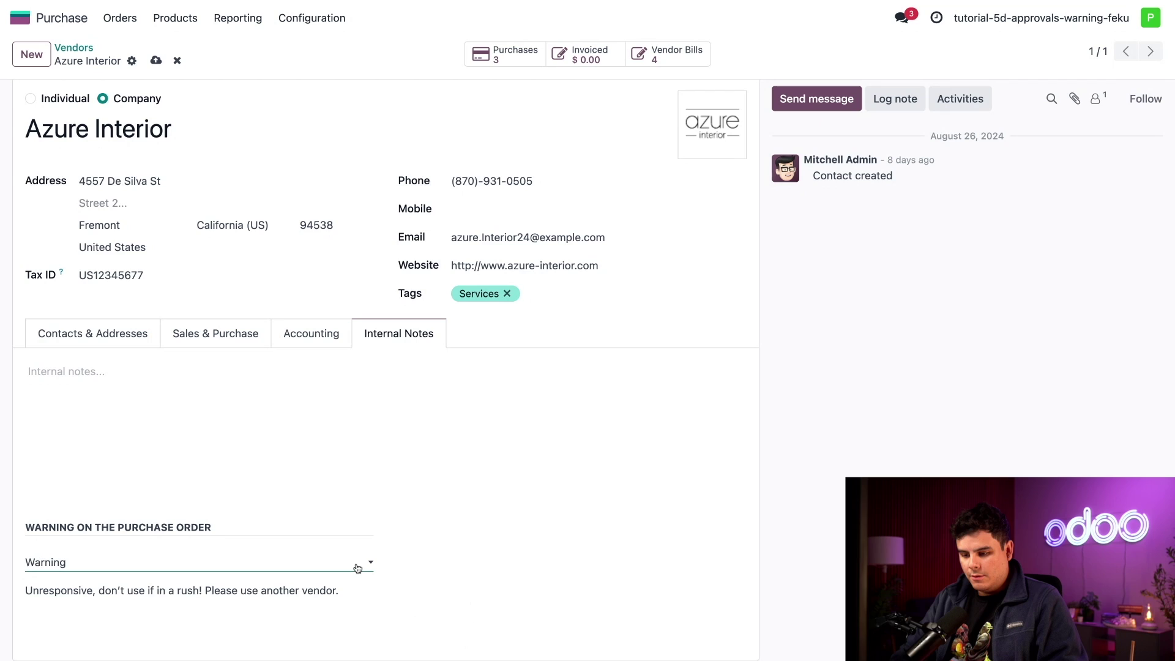
click(358, 568)
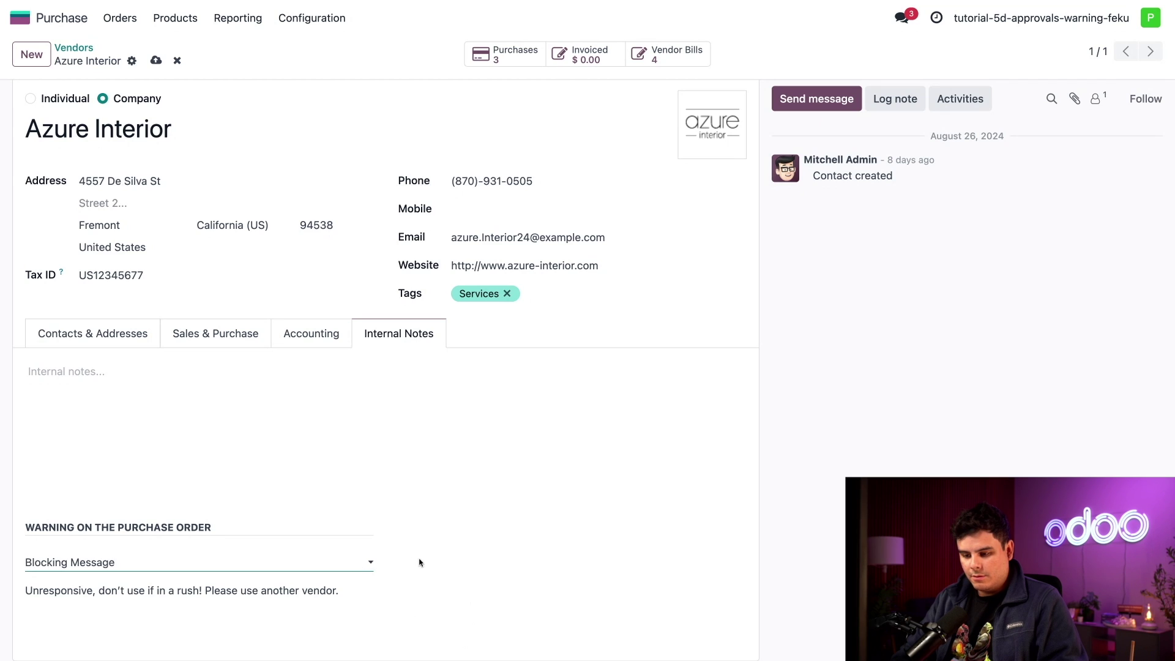
click(357, 563)
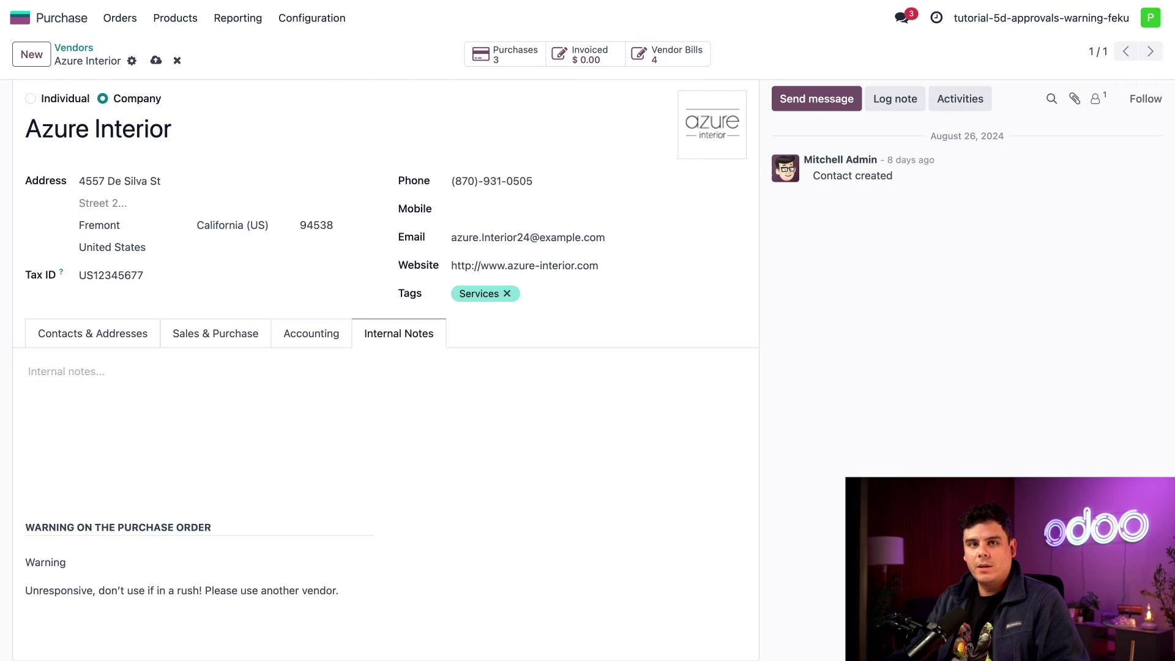
click(167, 19)
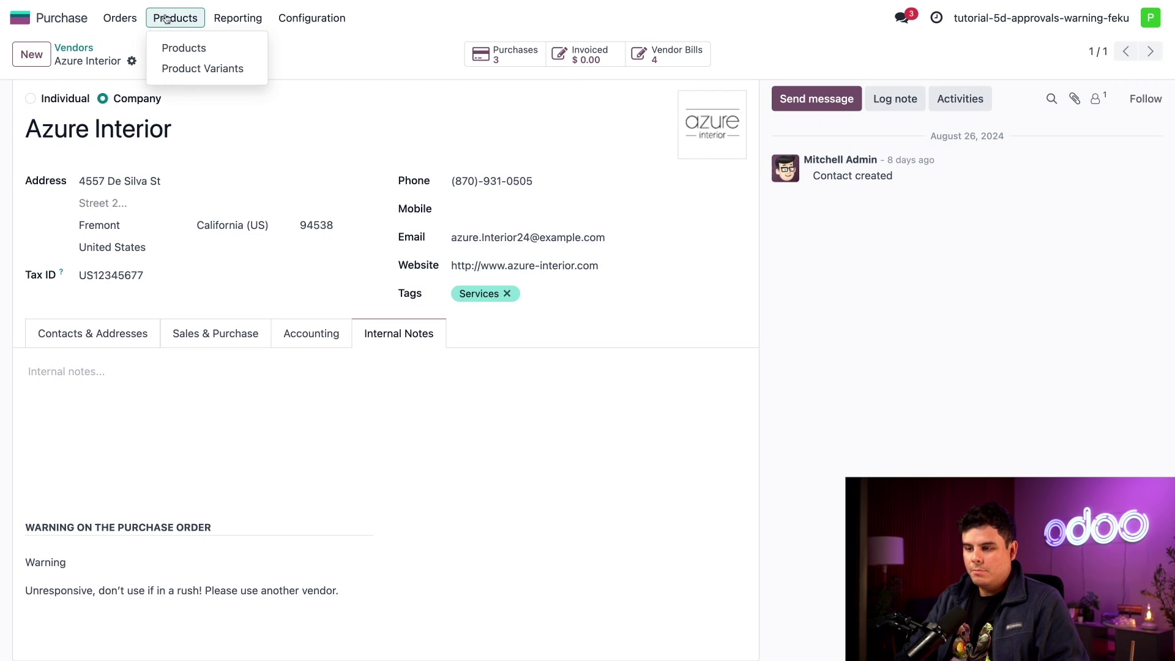
click(168, 47)
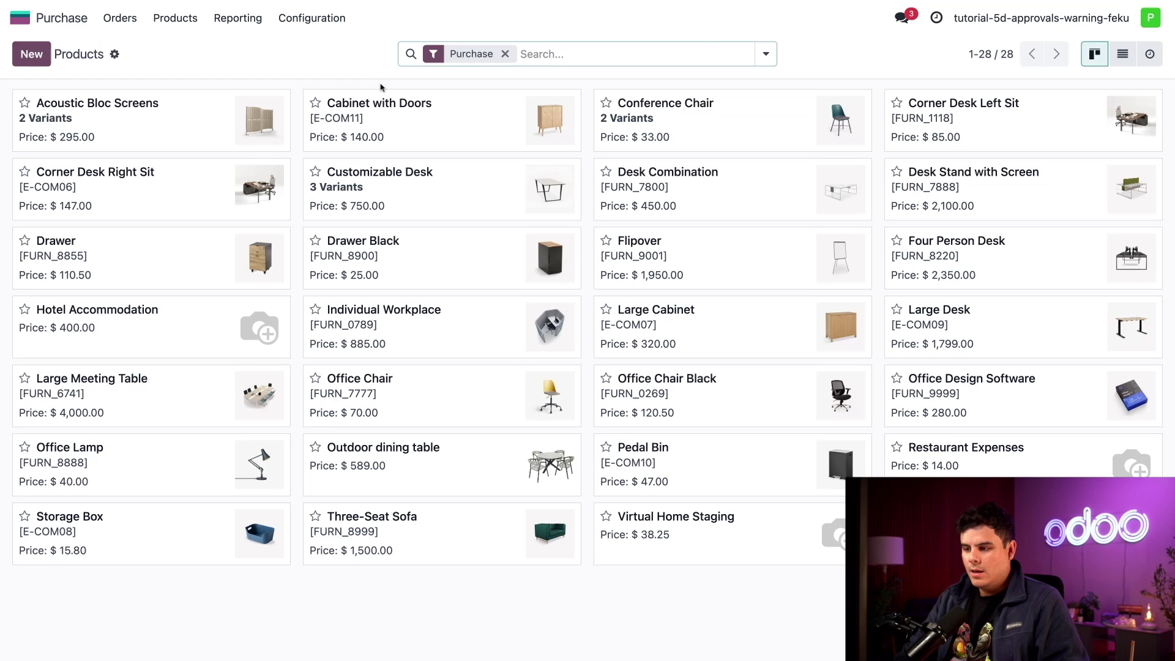
Give Cabinet with Doors a Blocking Message purchase warning: 'Not in stock until further notice for several months!'.
click(432, 135)
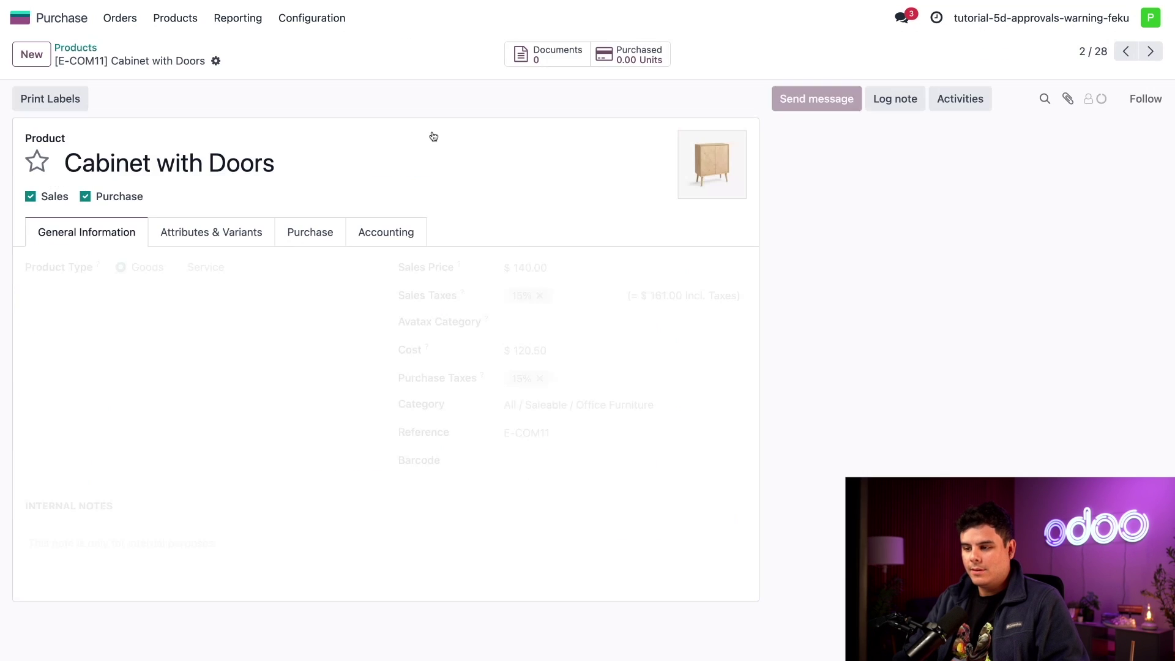
click(300, 233)
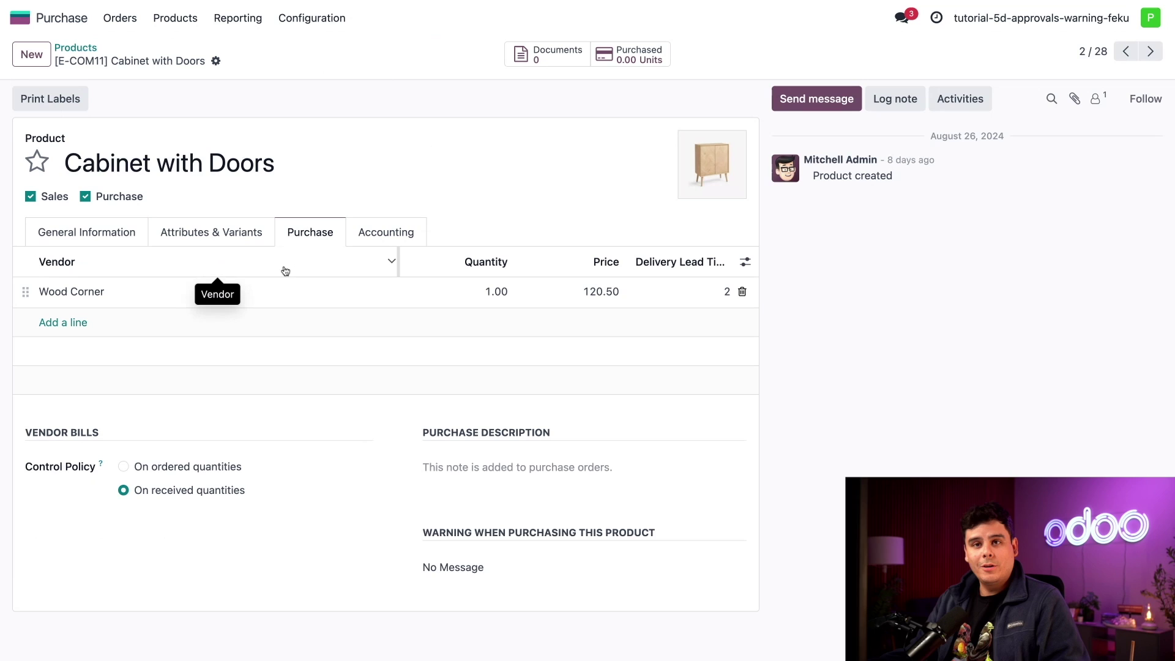
click(509, 572)
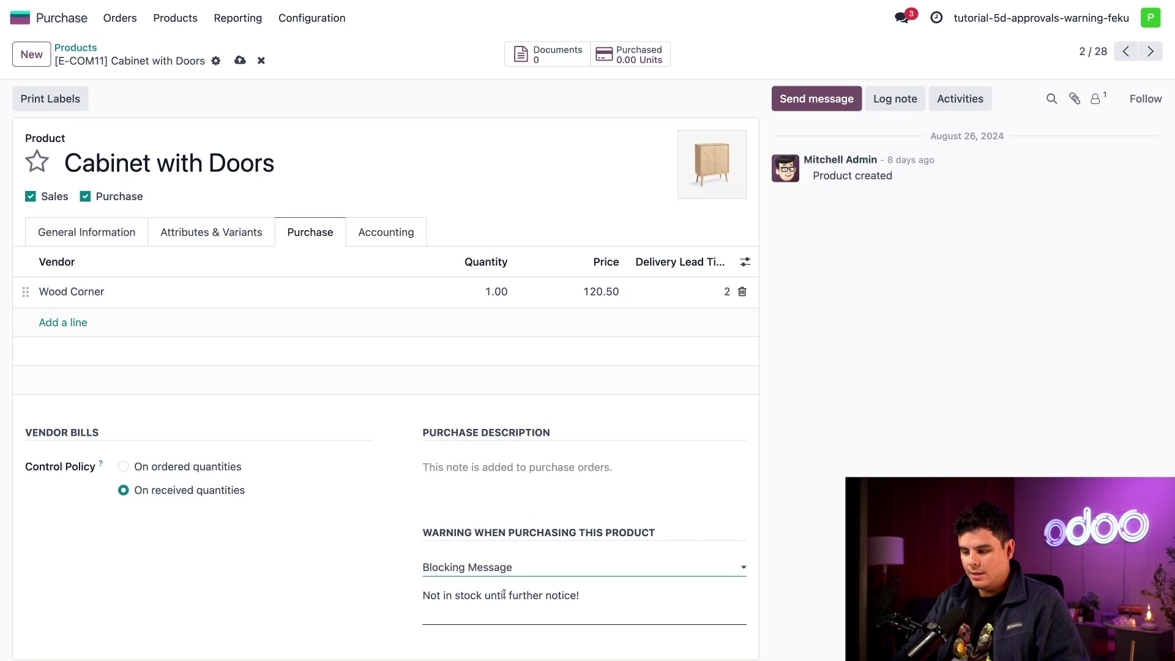
click(604, 599)
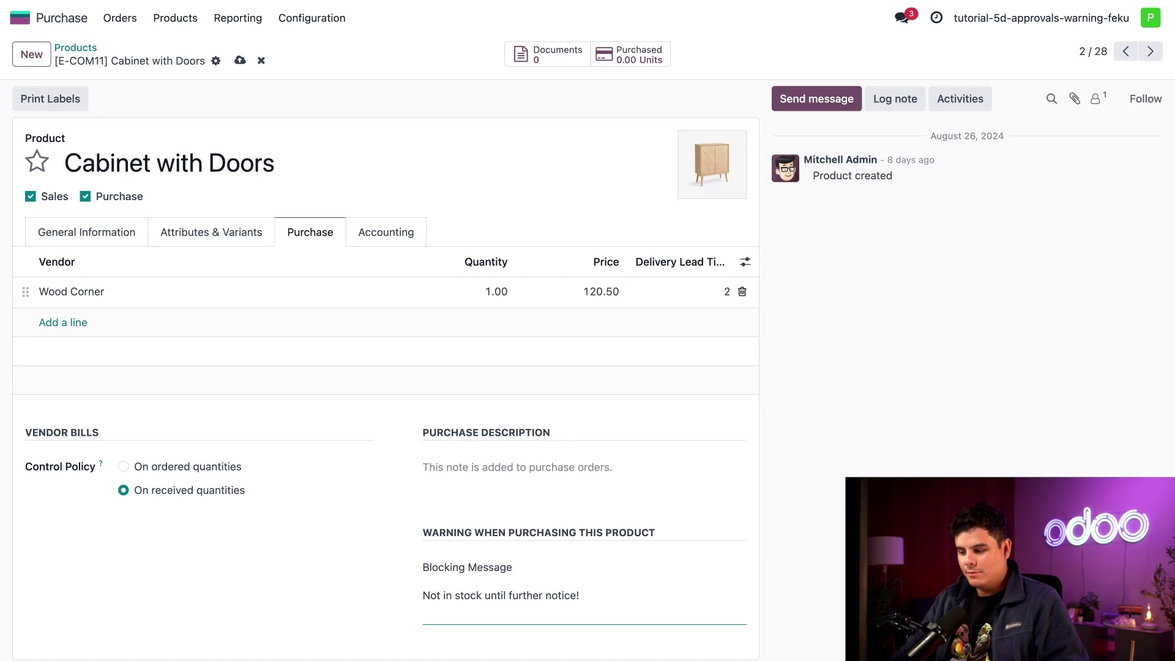
key(BackSpace)
text(for )
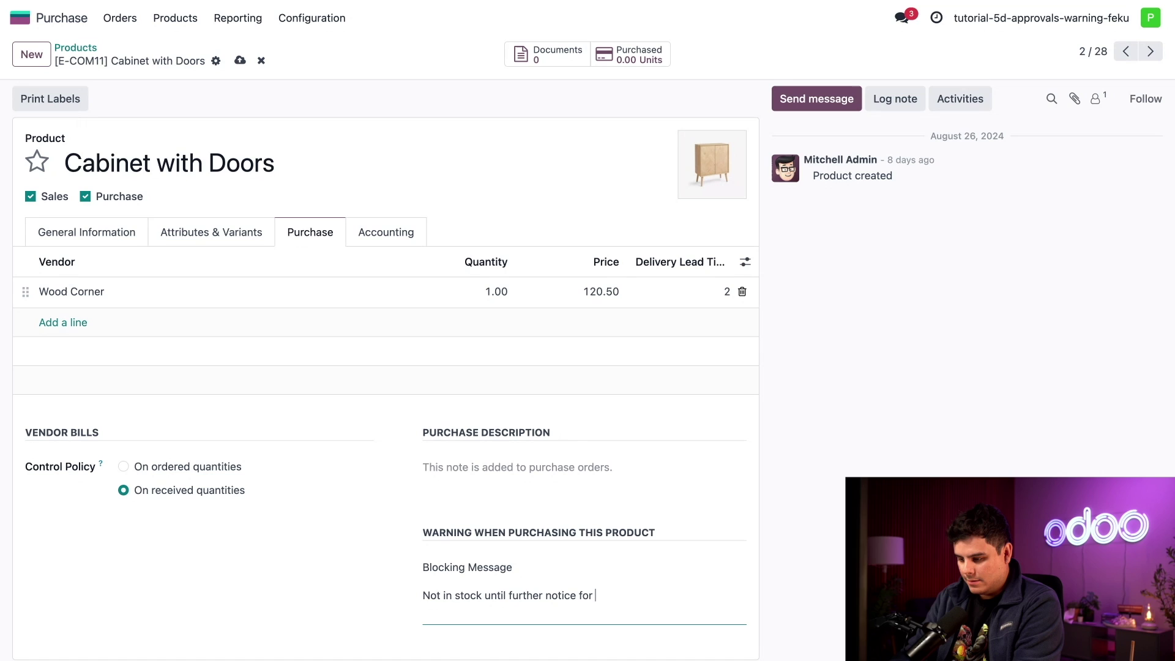
text(several Mont)
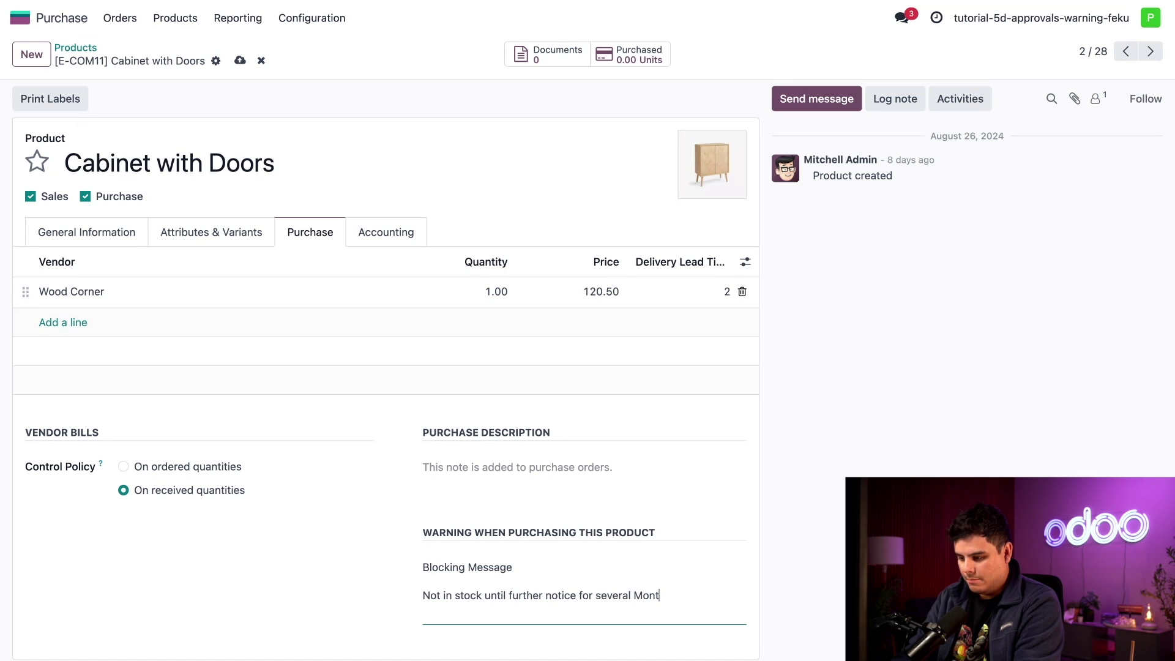
key(BackSpace)
key(BackSpace)
key(BackSpace)
key(BackSpace)
text(months!)
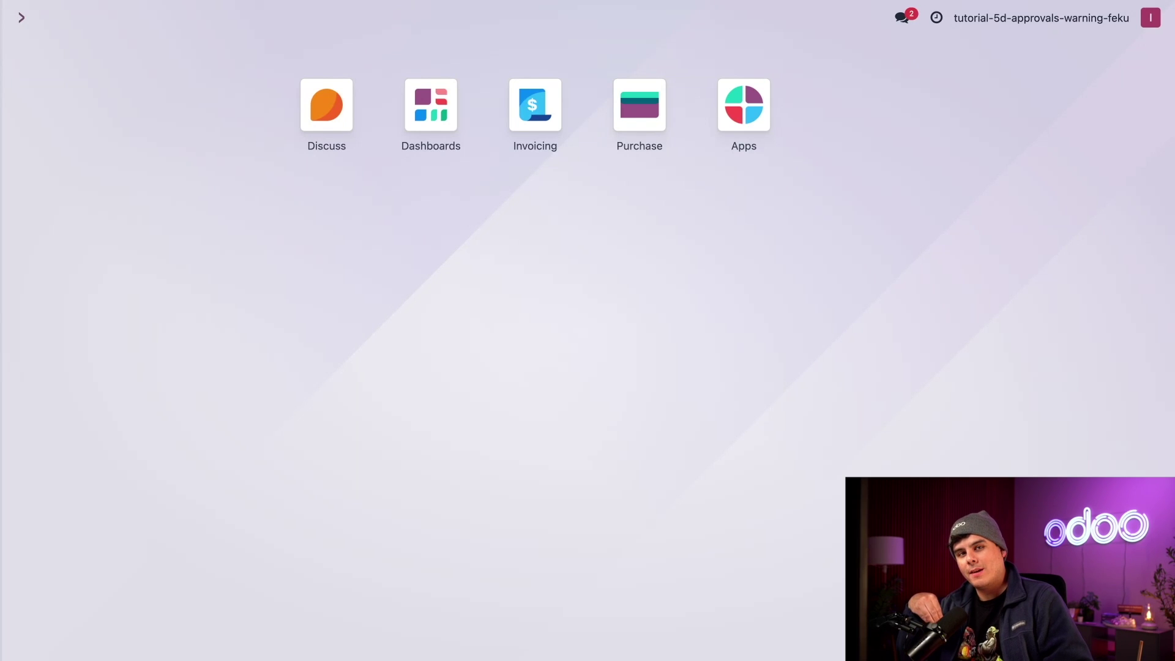
Start a new RFQ with Azure Interior as vendor and dismiss its unresponsive-vendor warning.
click(639, 110)
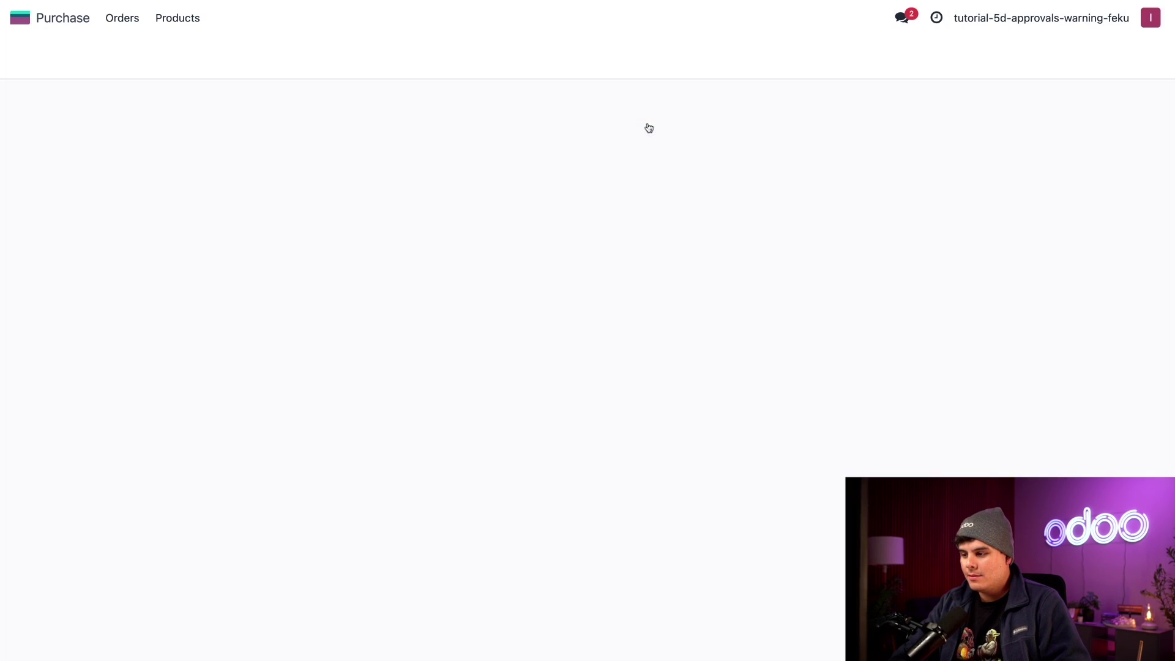
click(25, 54)
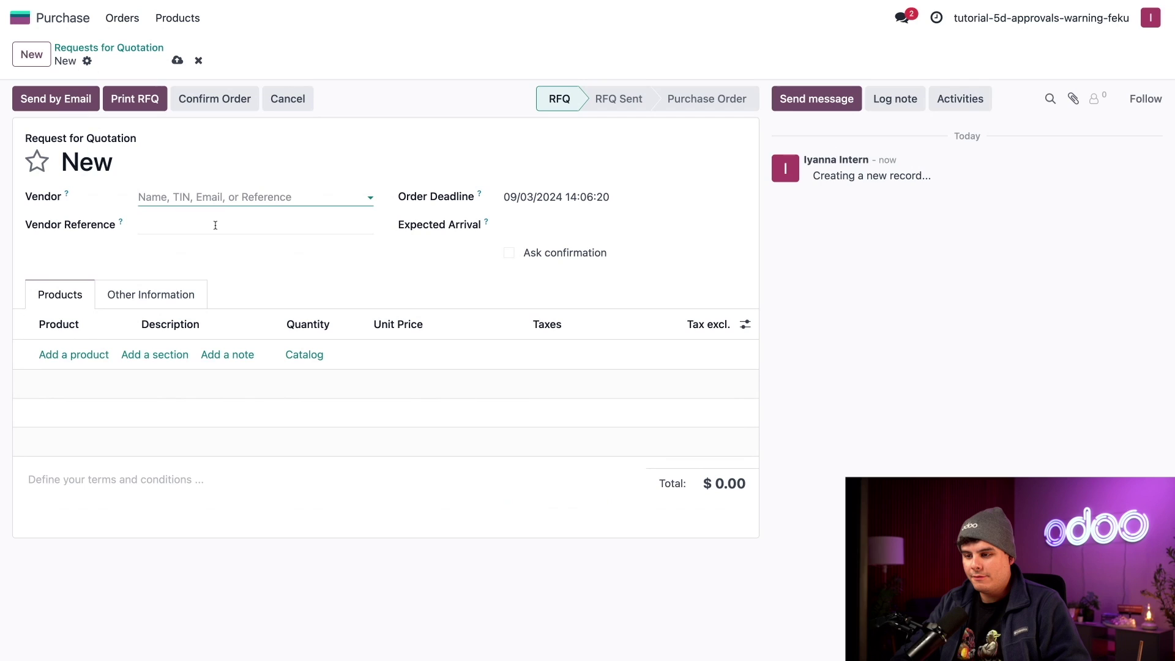
text(azu)
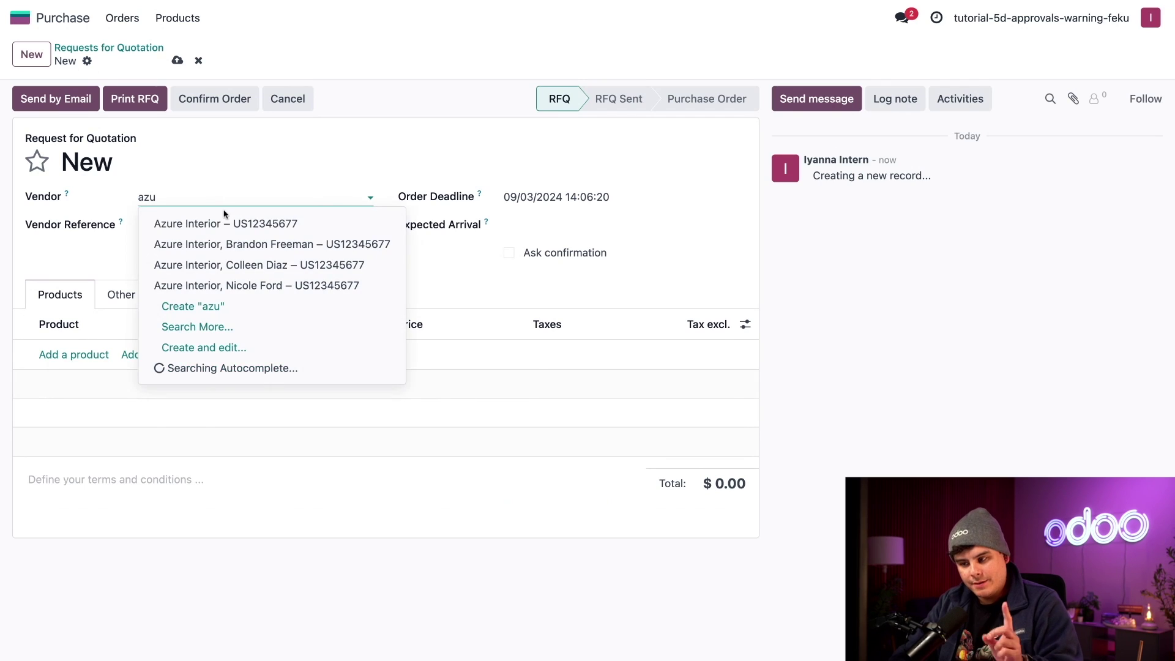
click(224, 223)
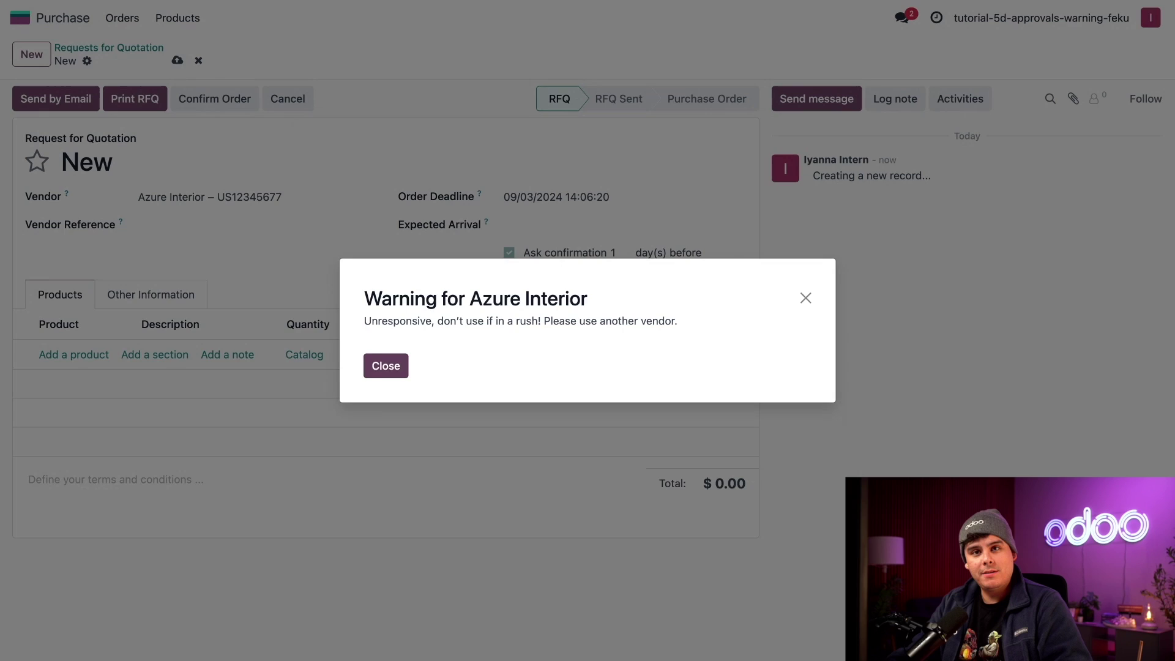
click(386, 366)
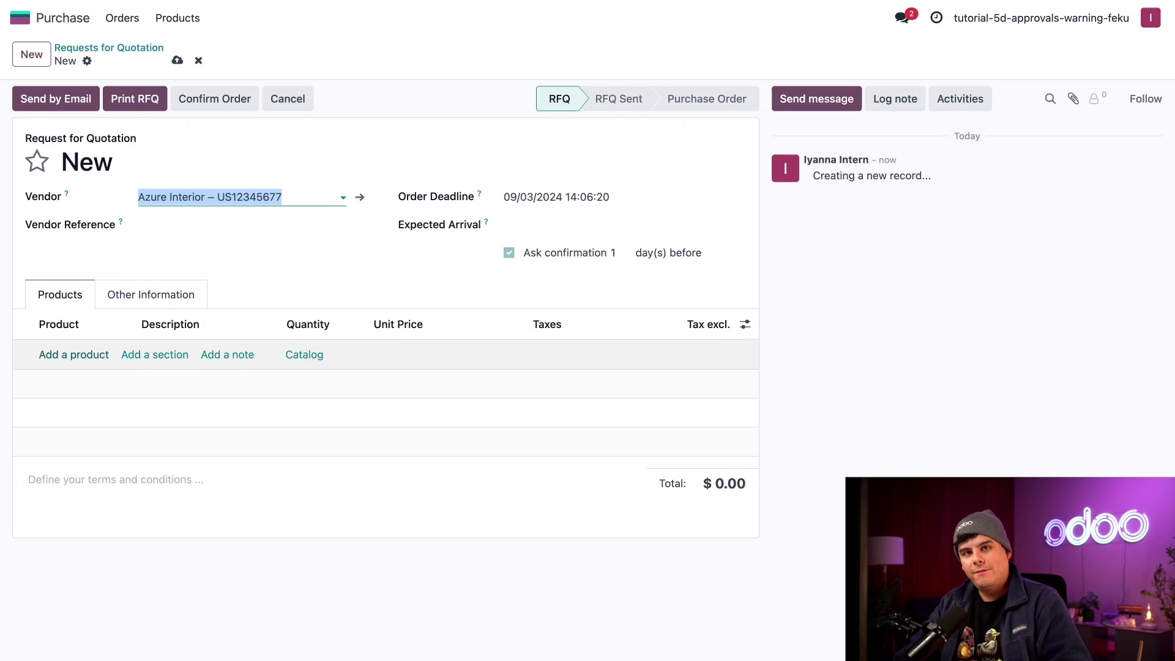
Try adding Cabinet with Doors, dismiss its blocking warning, and delete that line.
click(74, 354)
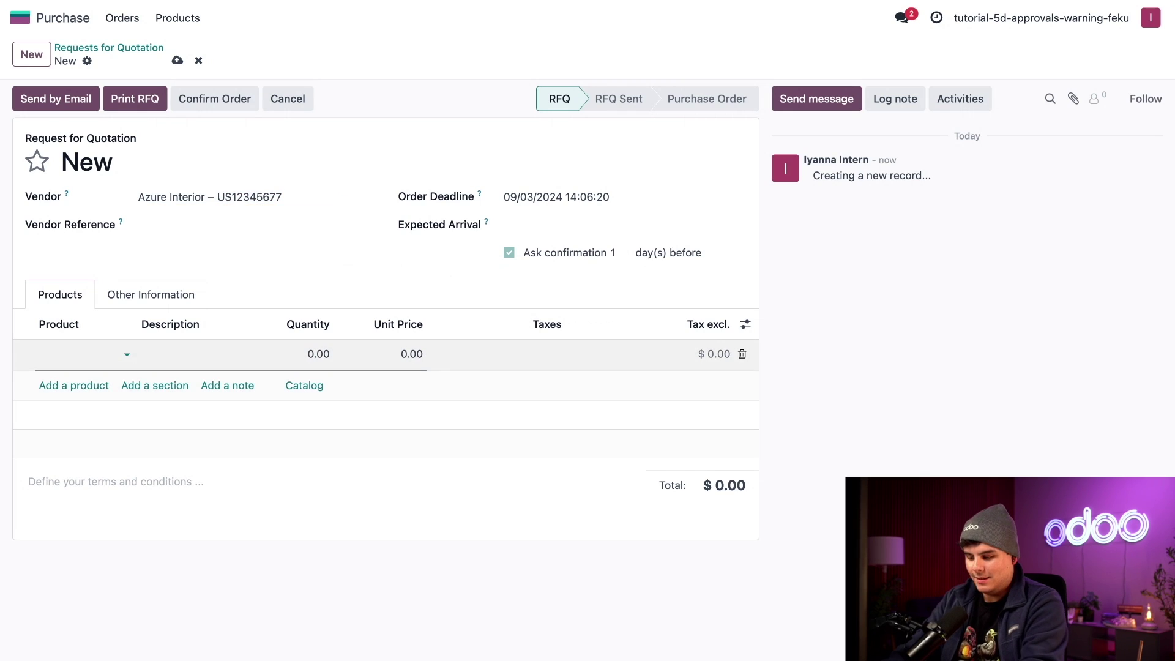
text(cabin)
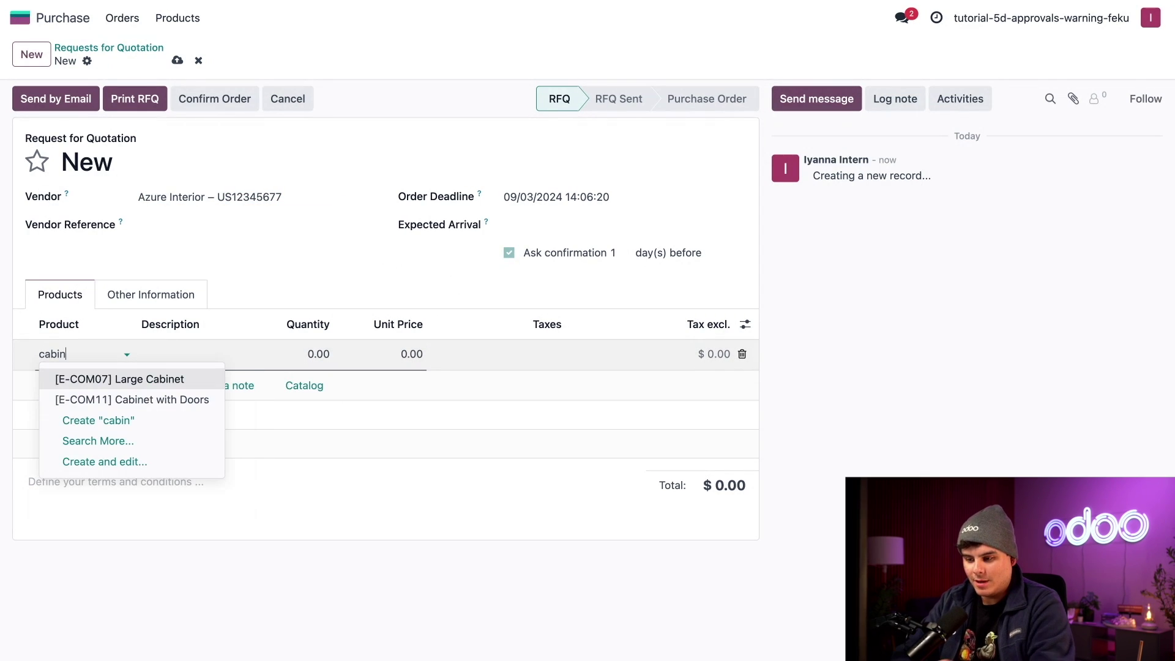
click(96, 399)
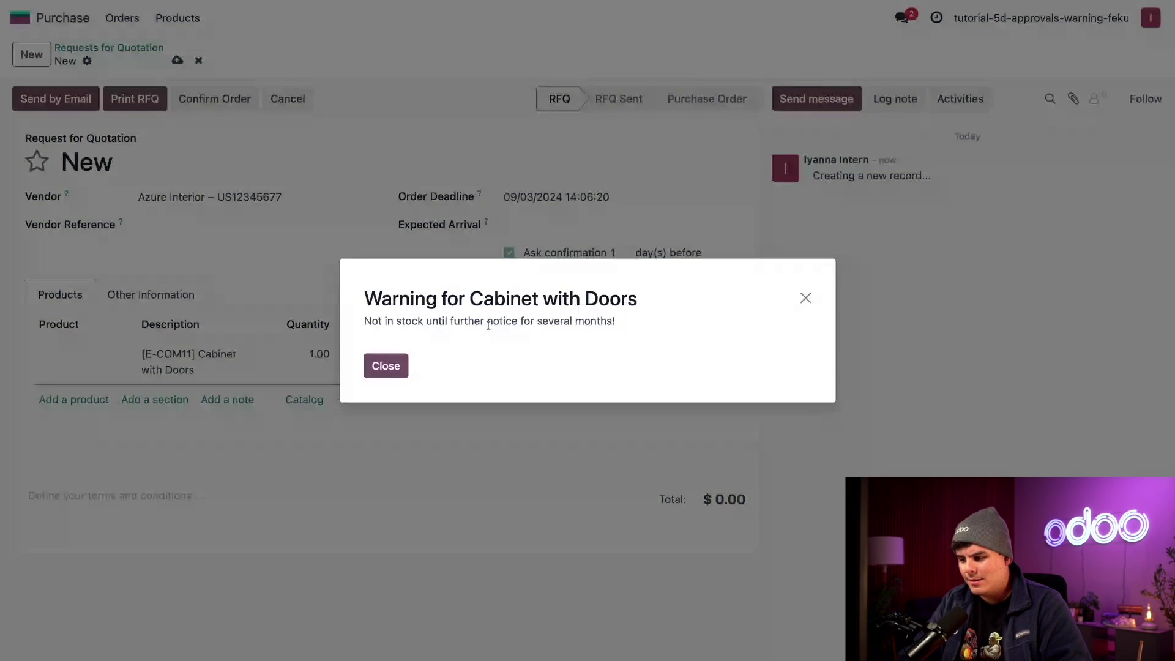
click(389, 367)
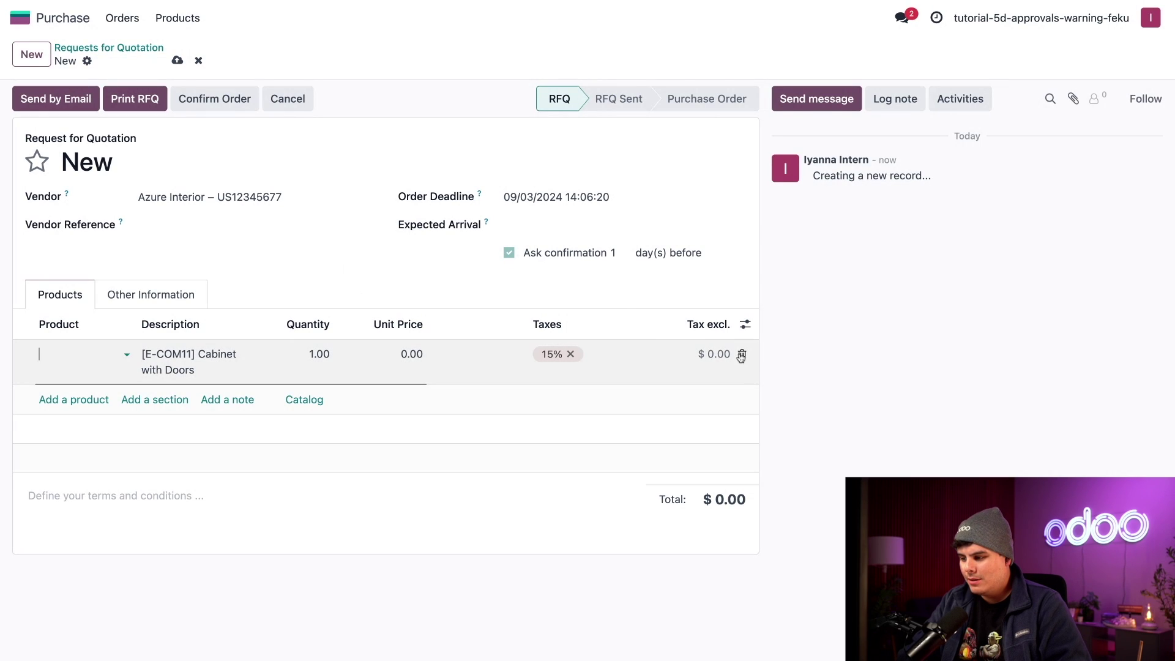
click(742, 354)
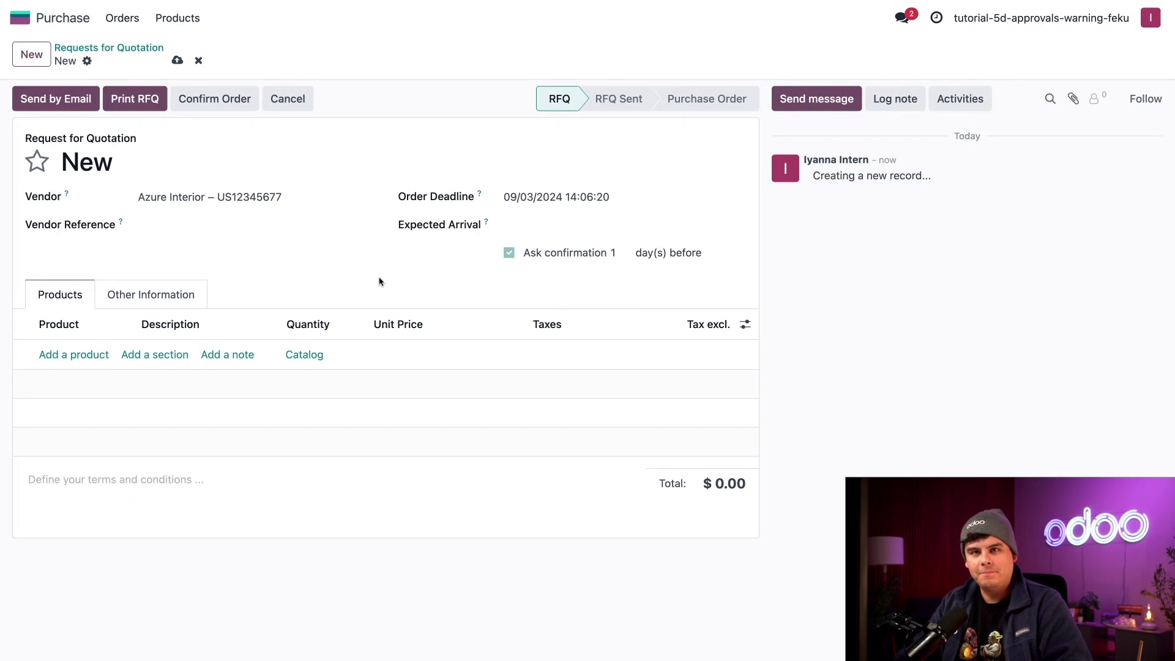
Add Acoustic Bloc Screens (White) with quantity 2, bringing the total to $678.50.
click(67, 354)
text(acous)
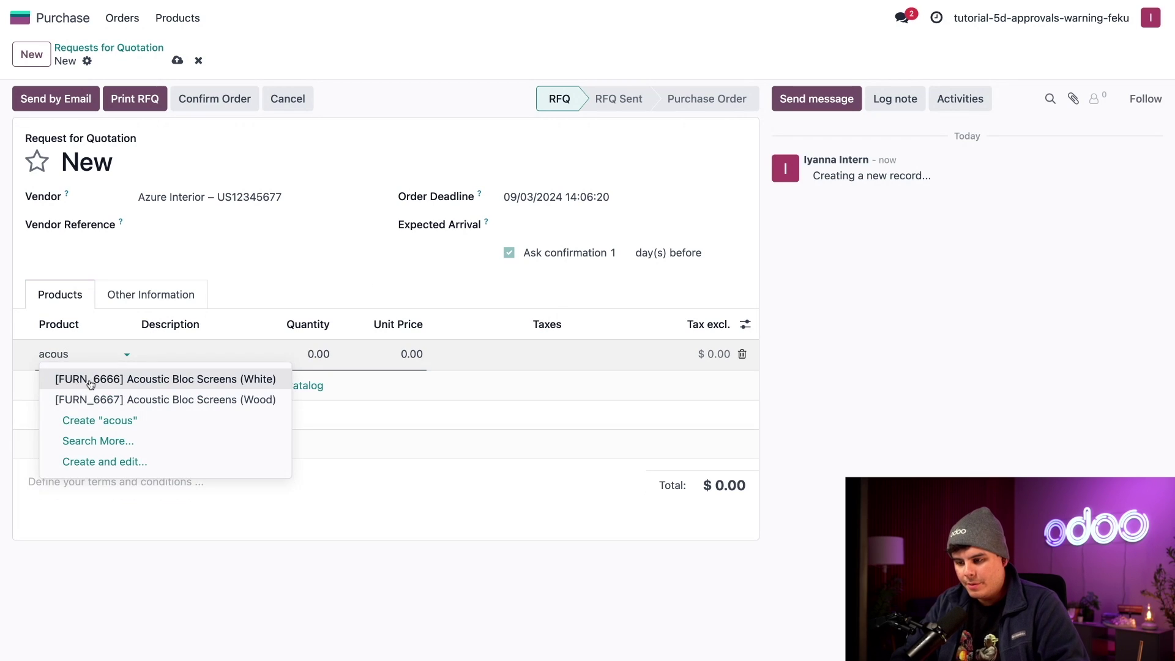
click(88, 382)
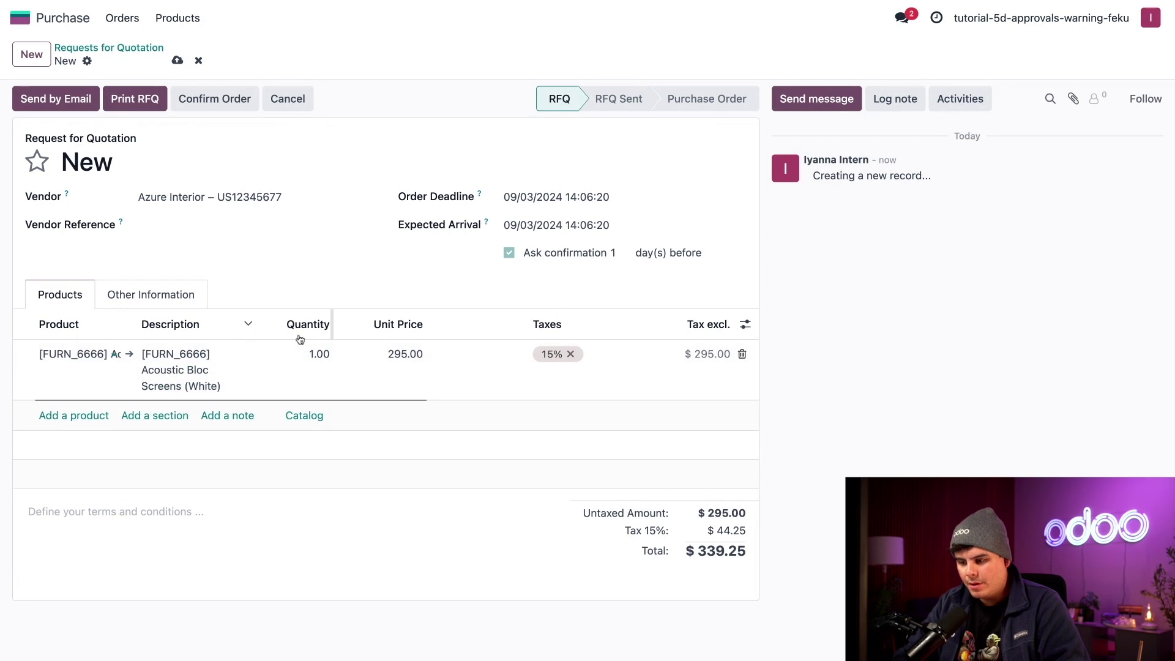
click(319, 354)
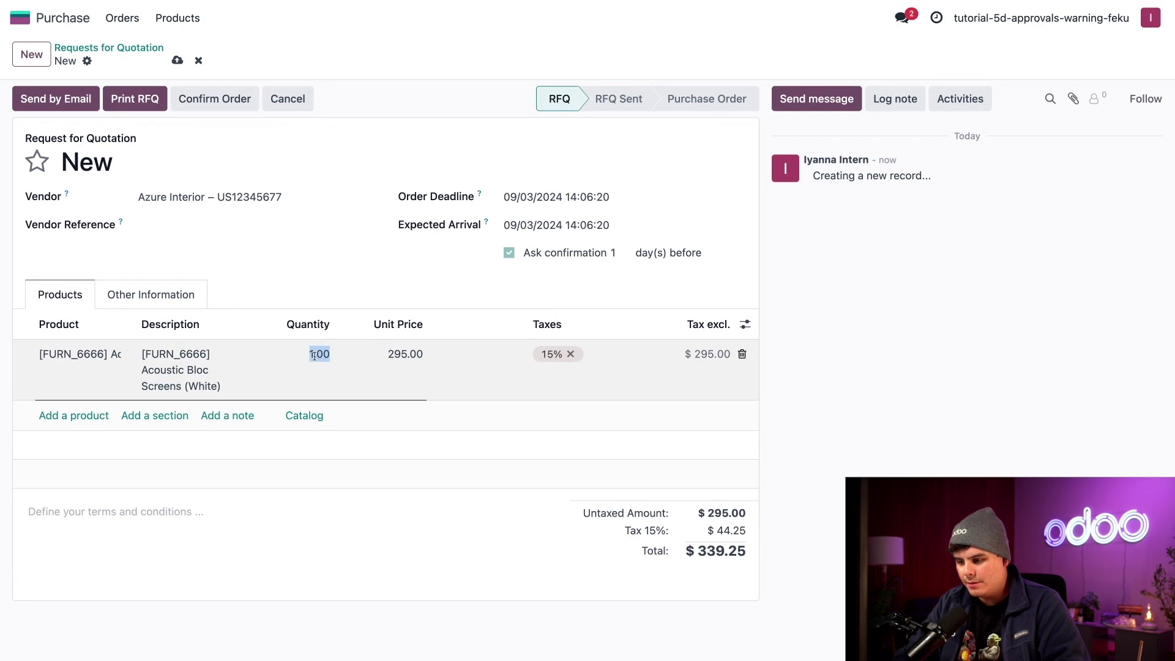
text(2)
click(340, 289)
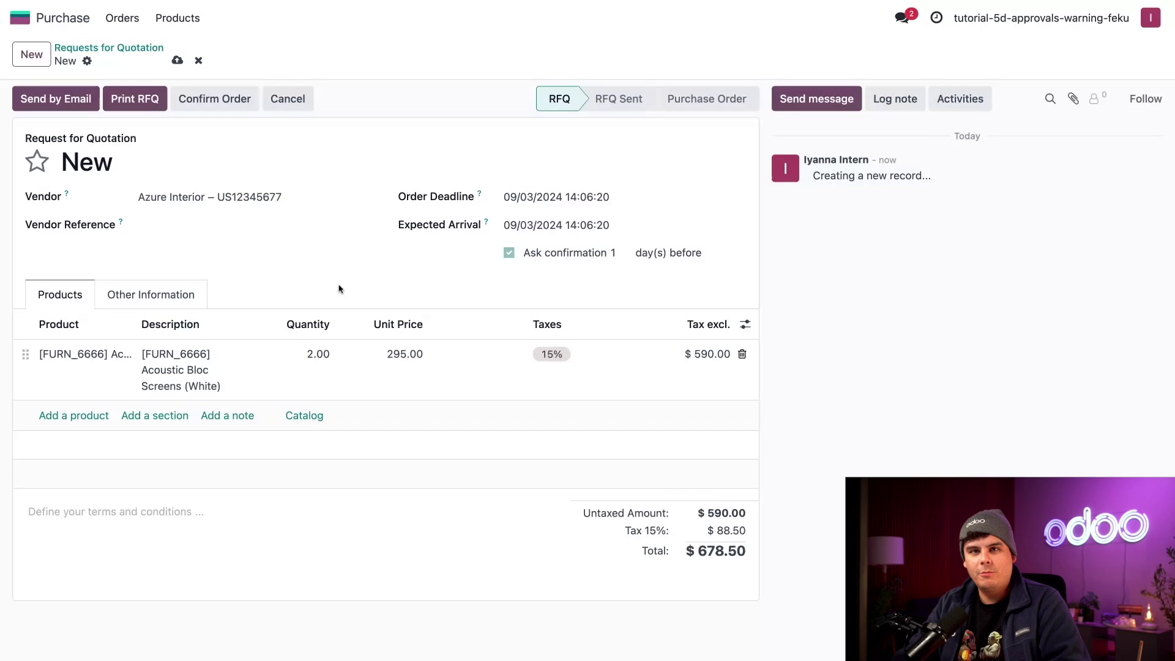
Confirm the $678.50 quotation so it becomes P00013 awaiting approval.
click(237, 111)
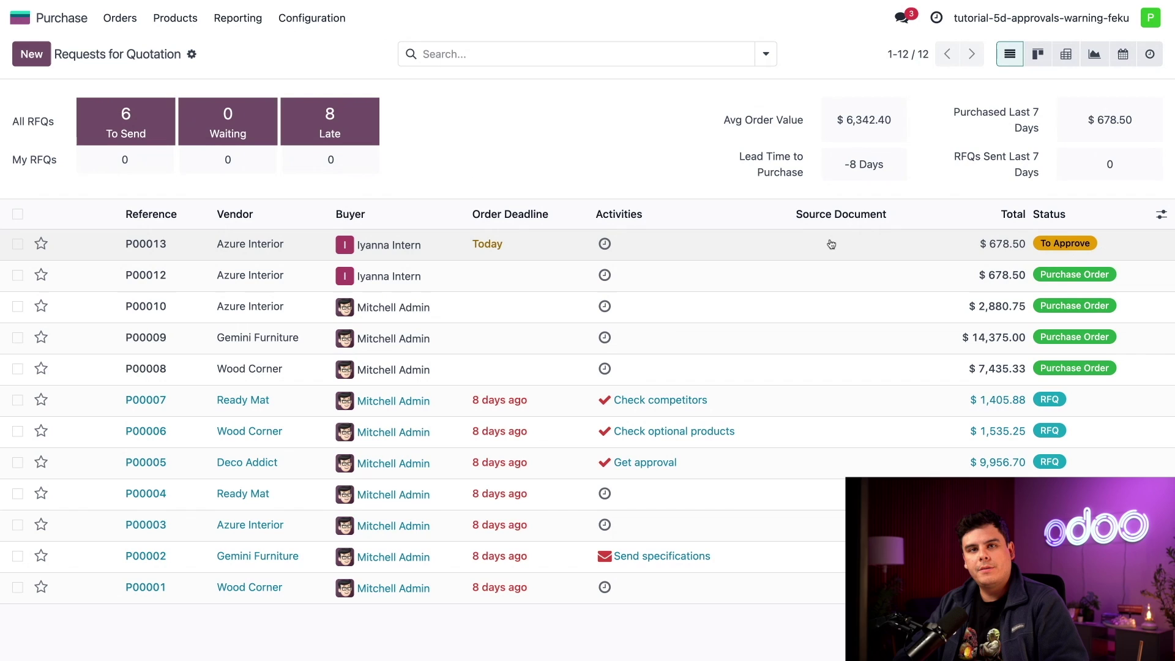
Filter the requests for quotation to To Approve and approve order P00013.
click(572, 60)
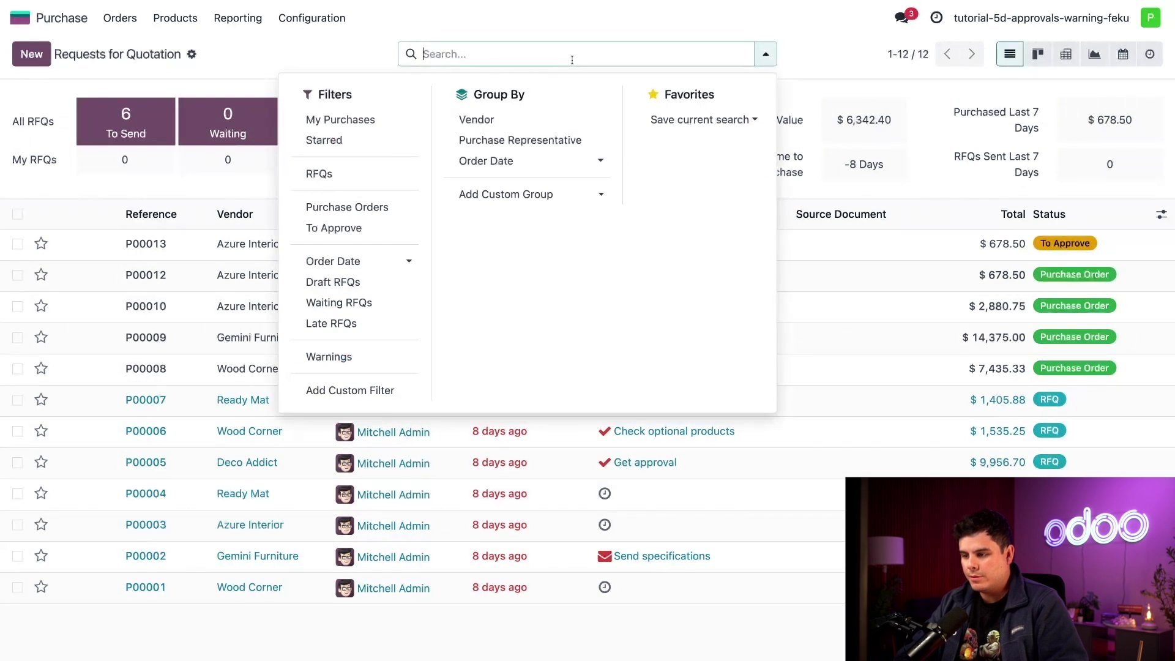
click(336, 235)
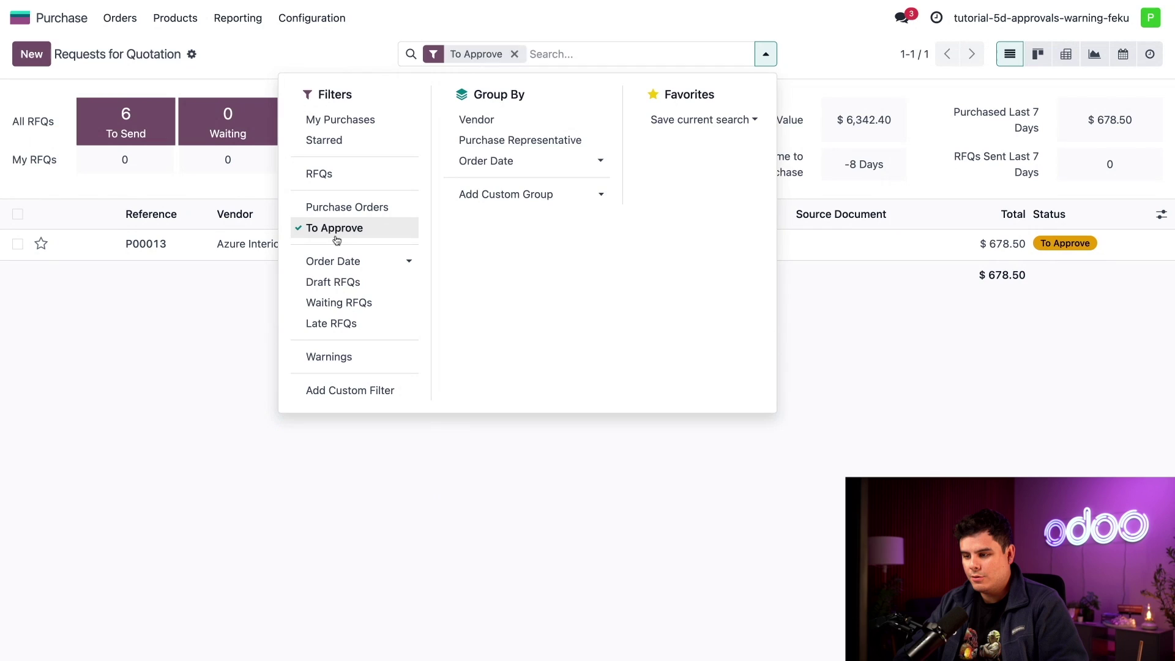
click(788, 566)
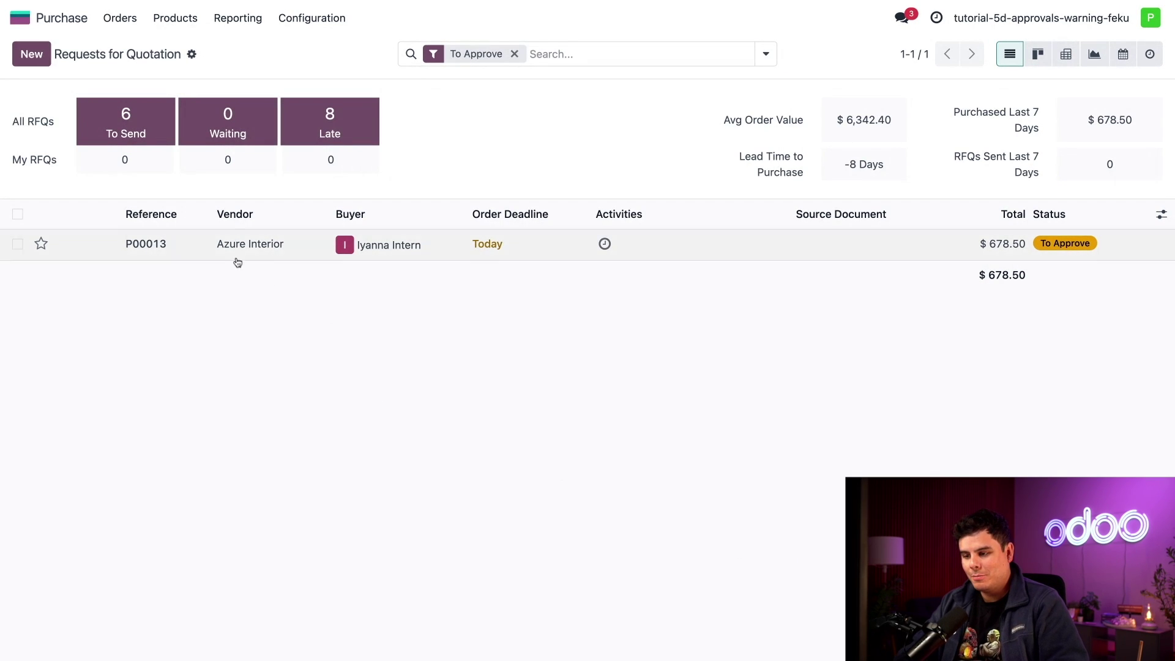
click(204, 254)
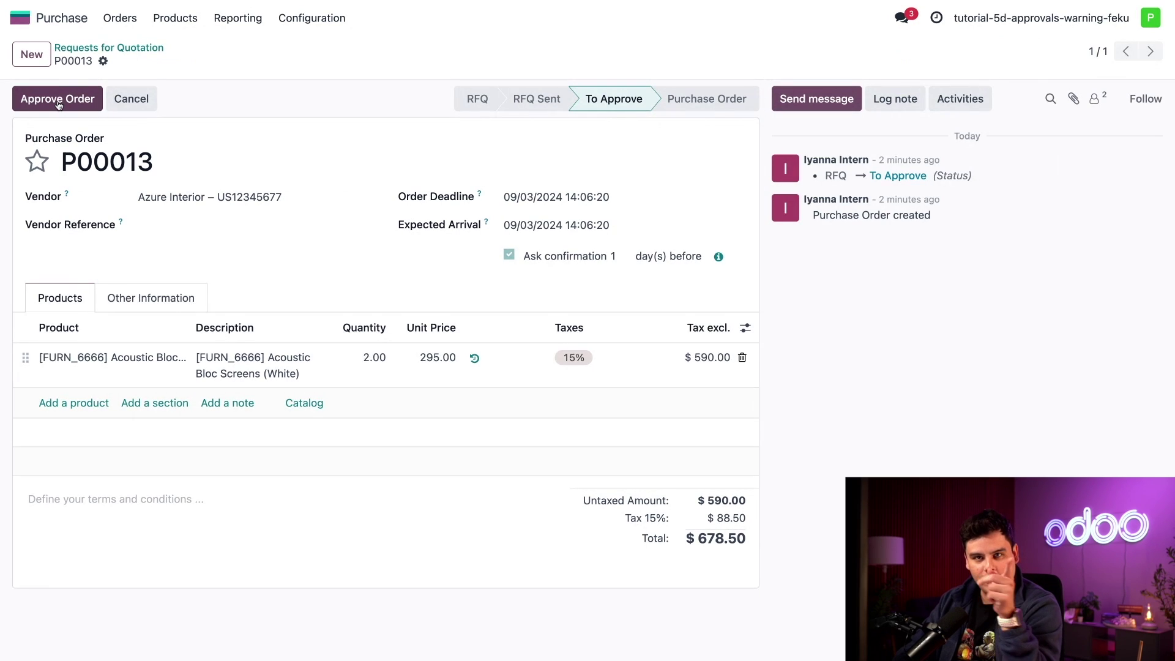
click(58, 103)
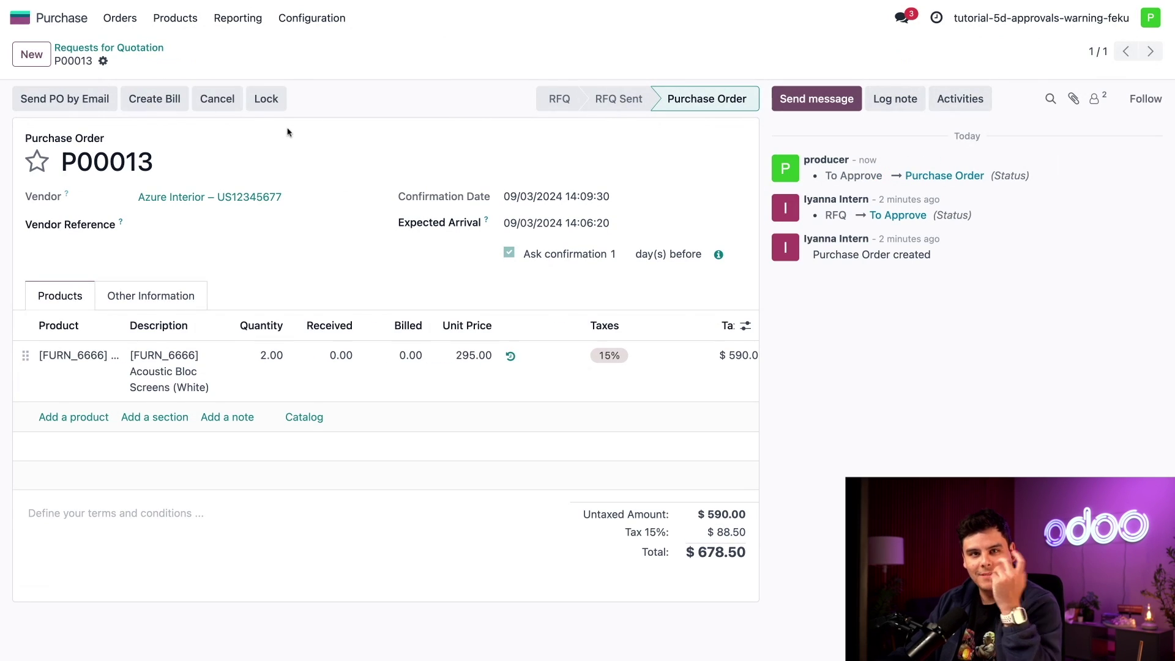